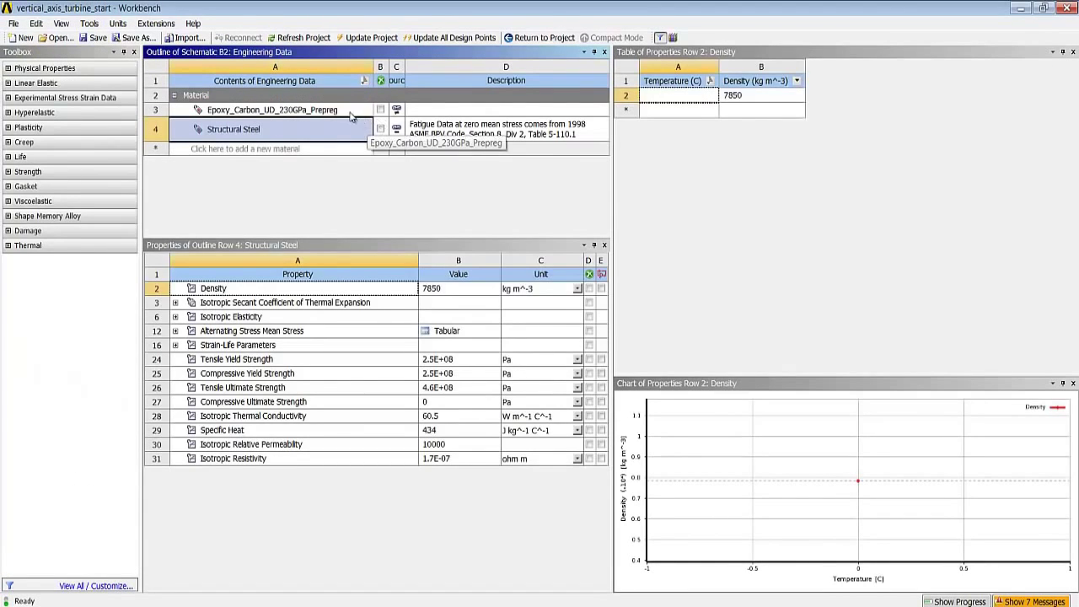
Show the Epoxy_Carbon_UD_230GPa_Prepreg properties with its Orthotropic Elasticity values expanded.
{"action": "left_click", "coordinate": [350, 112]}
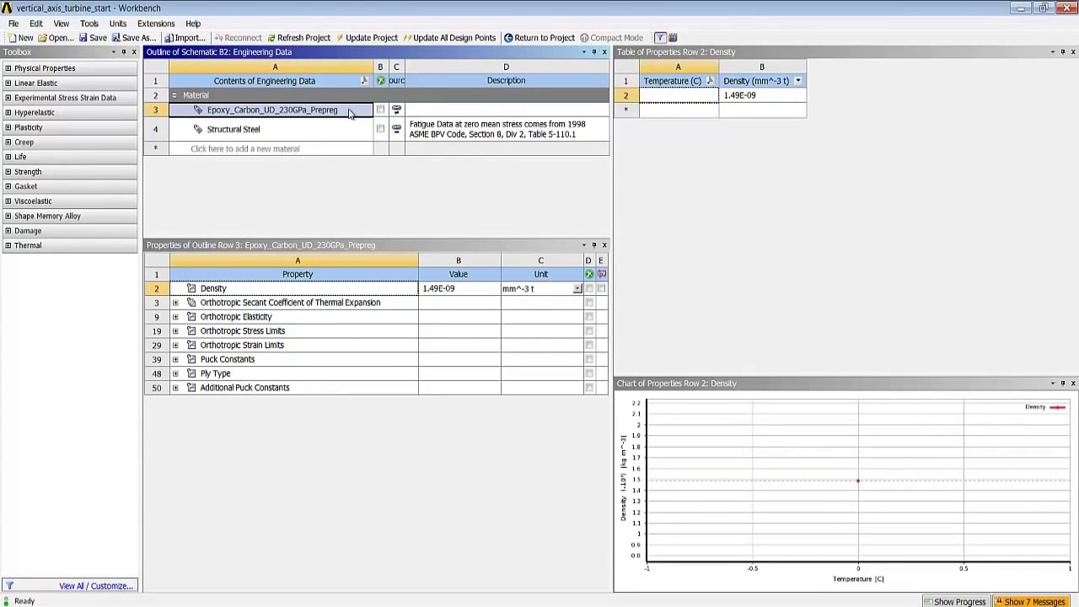
{"action": "left_click", "coordinate": [175, 317]}
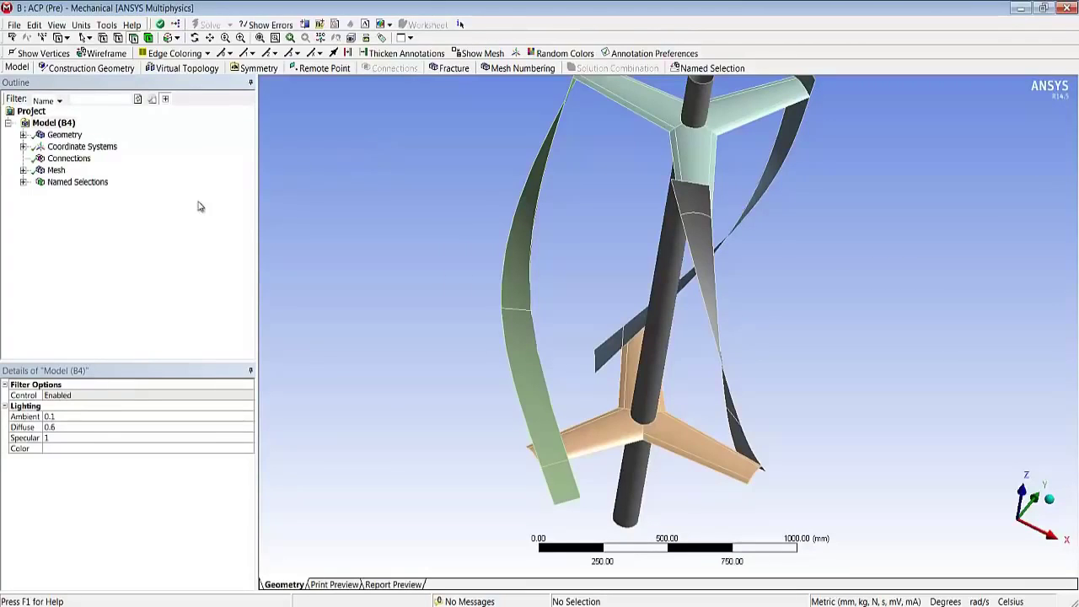
Show the turbine mesh and highlight the shaft named selection, viewing the whole turbine.
{"action": "left_click", "coordinate": [57, 172]}
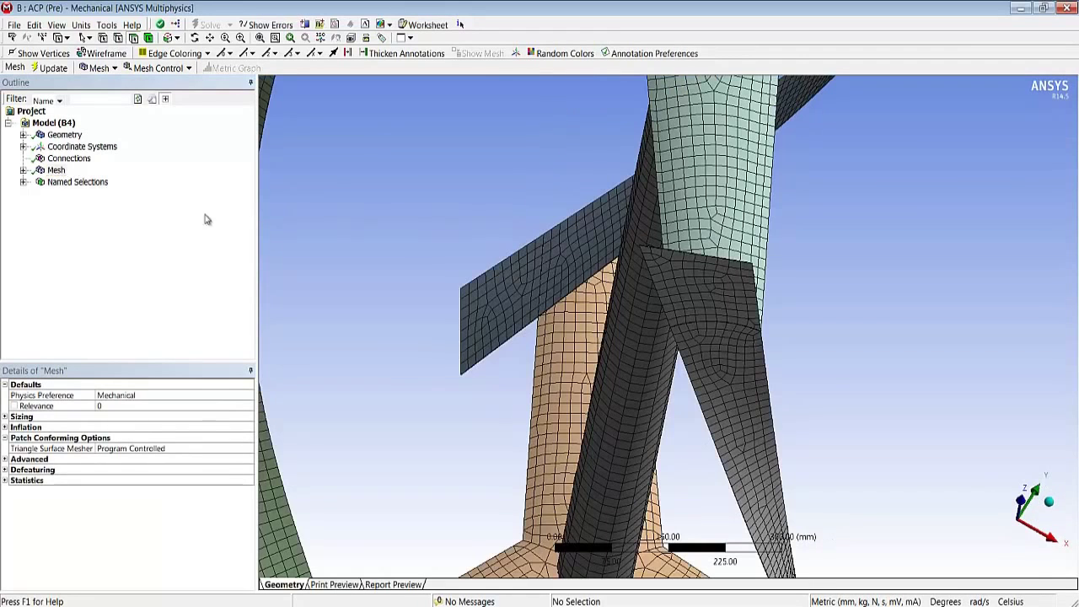
{"action": "left_click", "coordinate": [24, 183]}
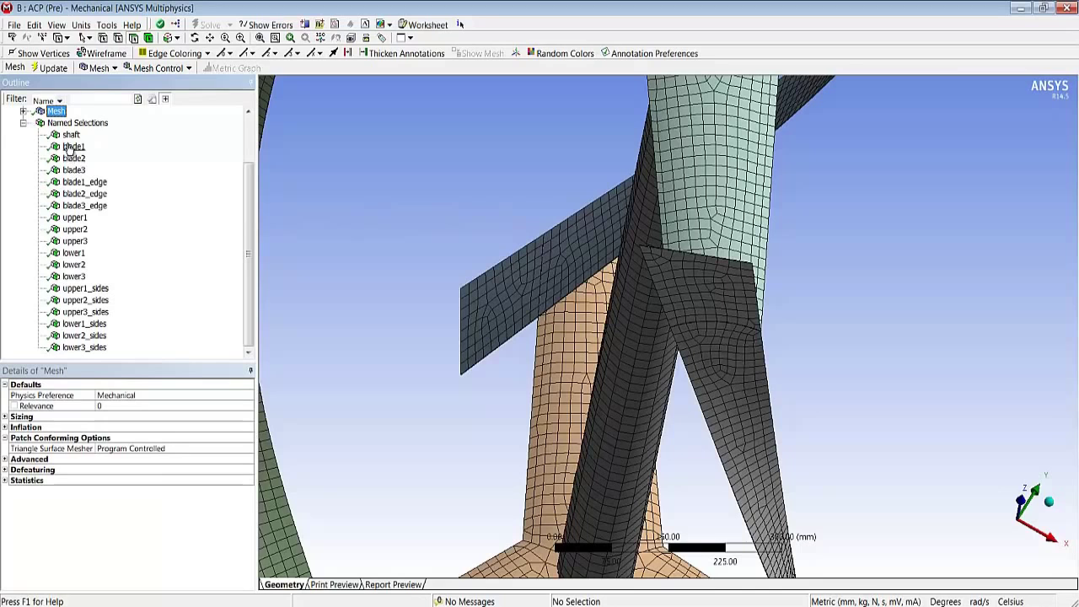
{"action": "left_click", "coordinate": [69, 136]}
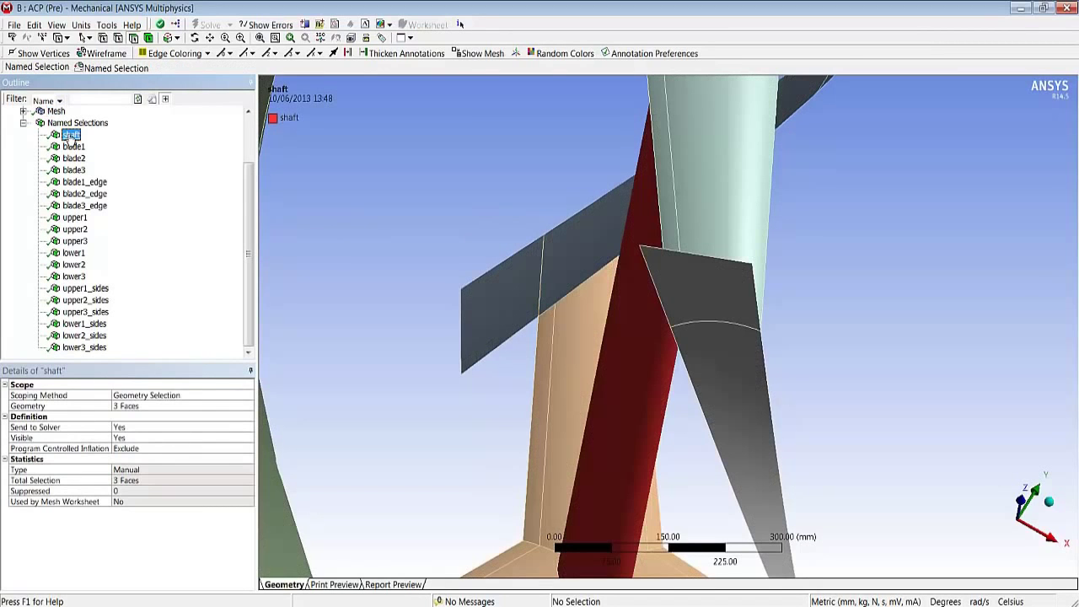
{"action": "left_click_drag", "start_coordinate": [467, 210], "coordinate": [601, 417]}
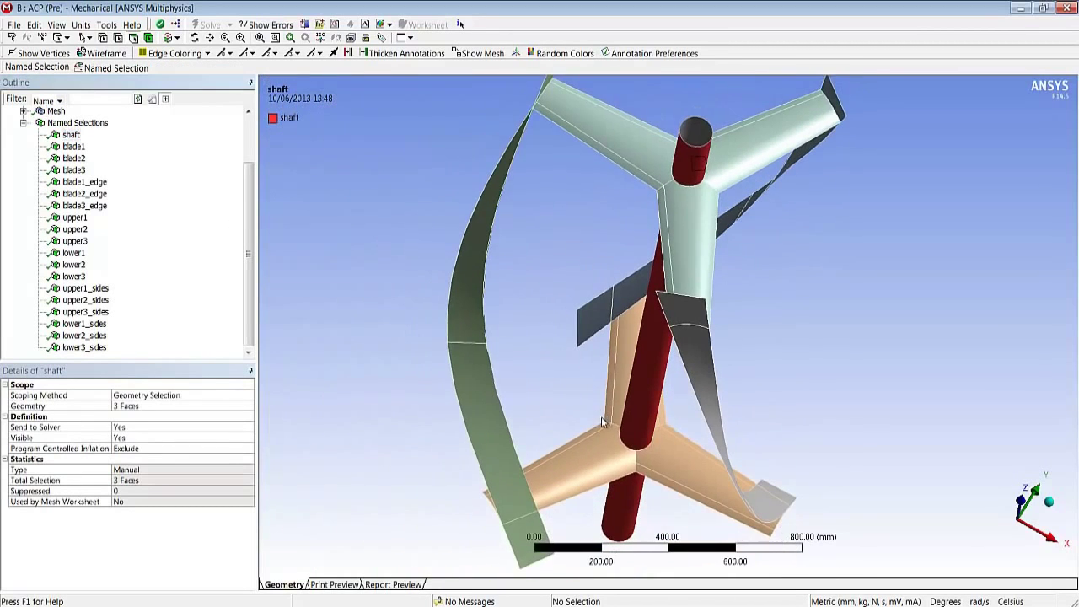
{"action": "middle_click_drag", "start_coordinate": [601, 416], "coordinate": [635, 378]}
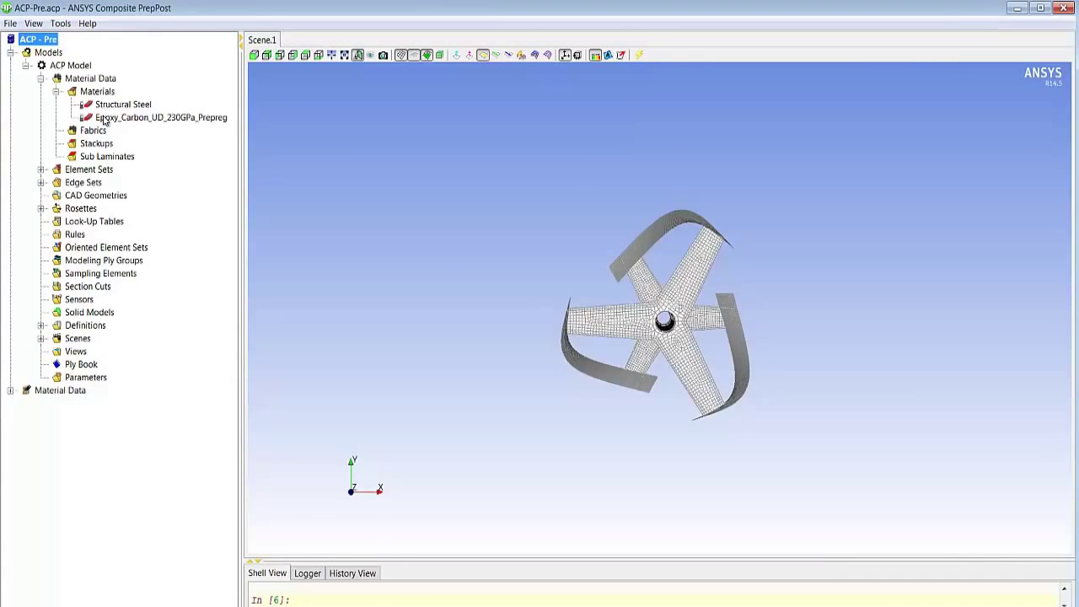
Create Fabric.1 with 0.2 thickness and start a new stackup, Stackup.1.
{"action": "right_click", "coordinate": [95, 129]}
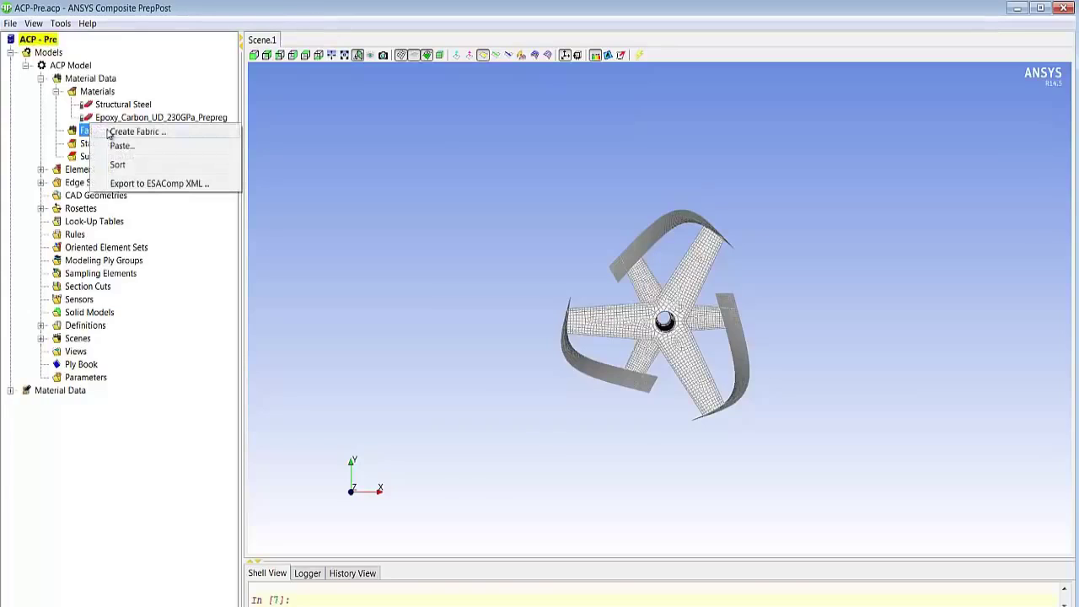
{"action": "left_click", "coordinate": [108, 133]}
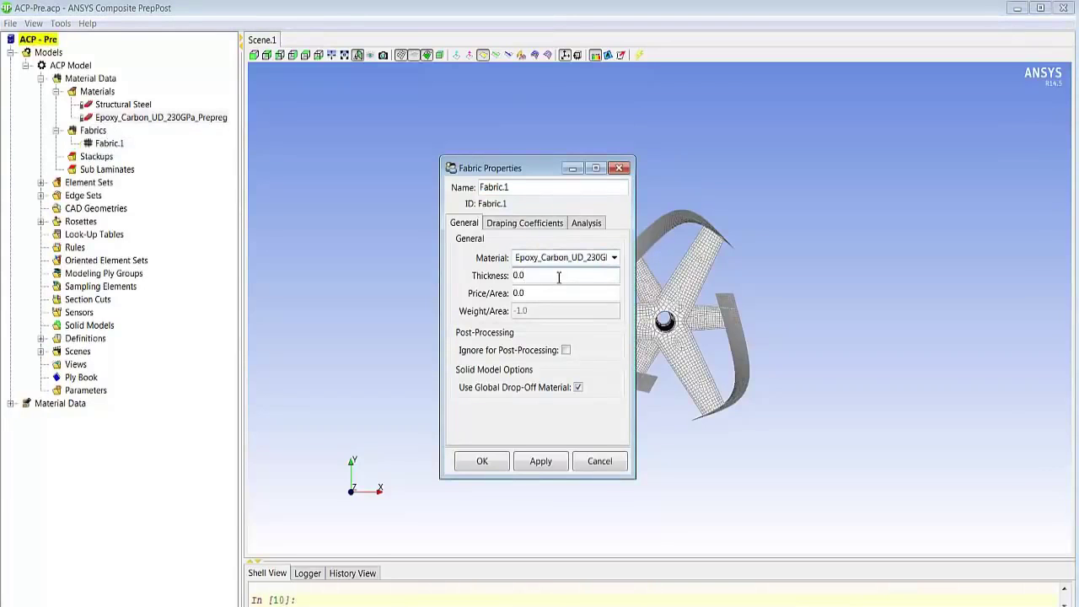
{"action": "key", "text": "BackSpace"}
{"action": "type", "text": "0.2"}
{"action": "left_click", "coordinate": [481, 460]}
{"action": "right_click", "coordinate": [113, 156]}
{"action": "left_click", "coordinate": [156, 156]}
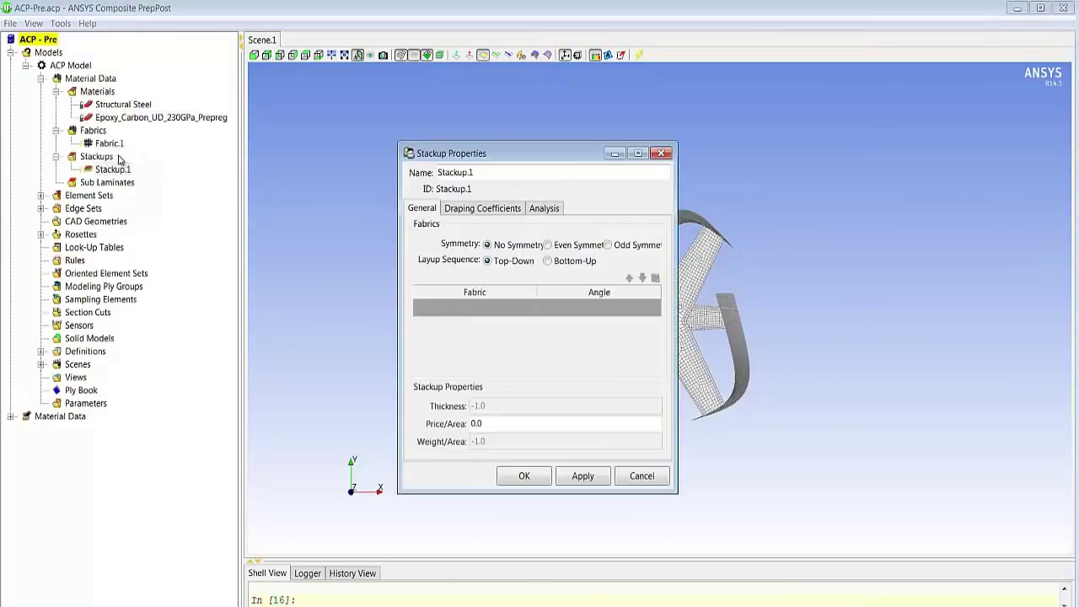
Add the first two Fabric.1 plies to Stackup.1 at 0 and -45 degrees.
{"action": "left_click", "coordinate": [526, 313]}
{"action": "left_click", "coordinate": [532, 310]}
{"action": "left_click", "coordinate": [522, 319]}
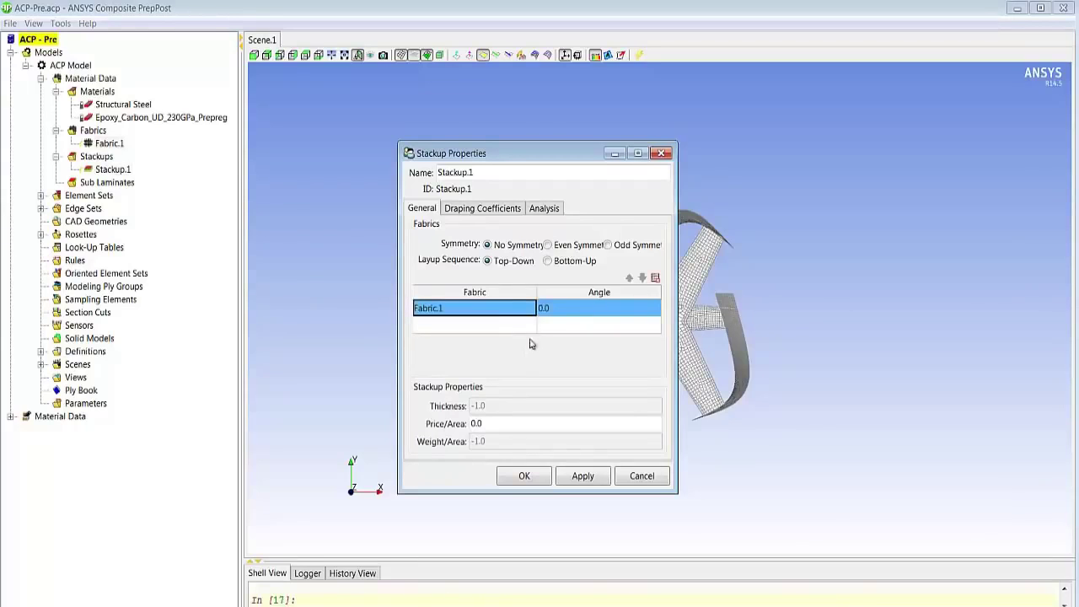
{"action": "left_click", "coordinate": [533, 326]}
{"action": "left_click", "coordinate": [531, 325]}
{"action": "left_click", "coordinate": [520, 340]}
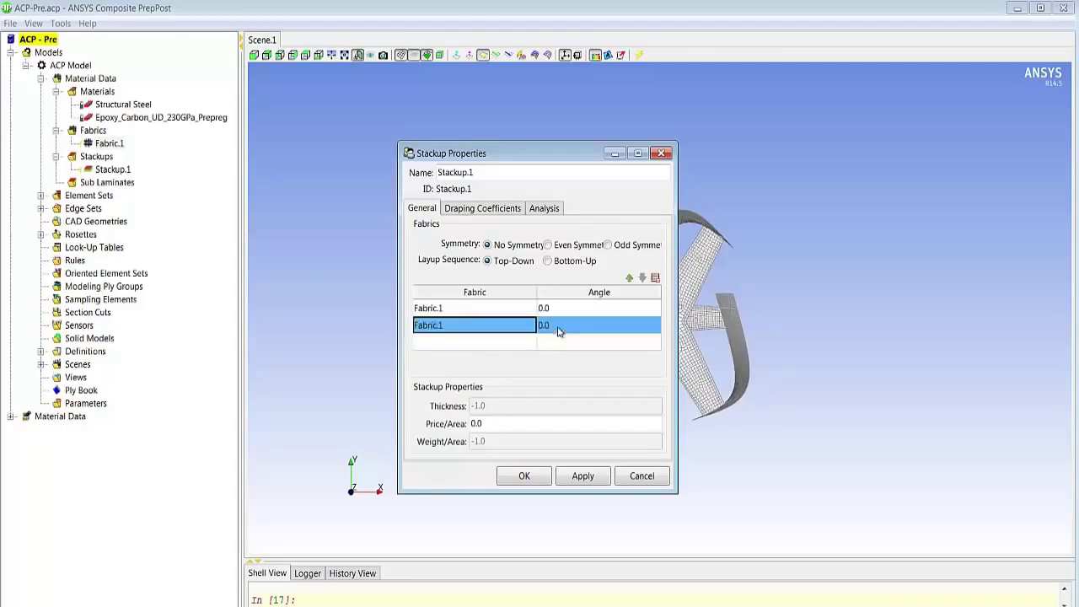
{"action": "left_click", "coordinate": [559, 328]}
{"action": "type", "text": "-45"}
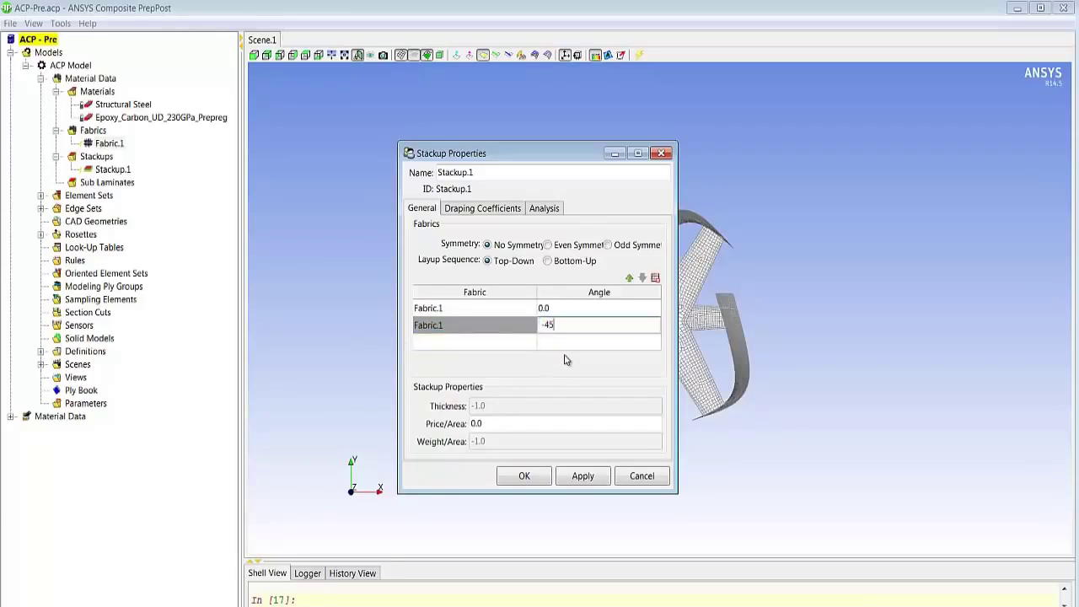
Add the third and fourth Fabric.1 plies at 45 and 90 degrees.
{"action": "left_click", "coordinate": [532, 342]}
{"action": "left_click", "coordinate": [529, 355]}
{"action": "left_click", "coordinate": [550, 341]}
{"action": "type", "text": "45"}
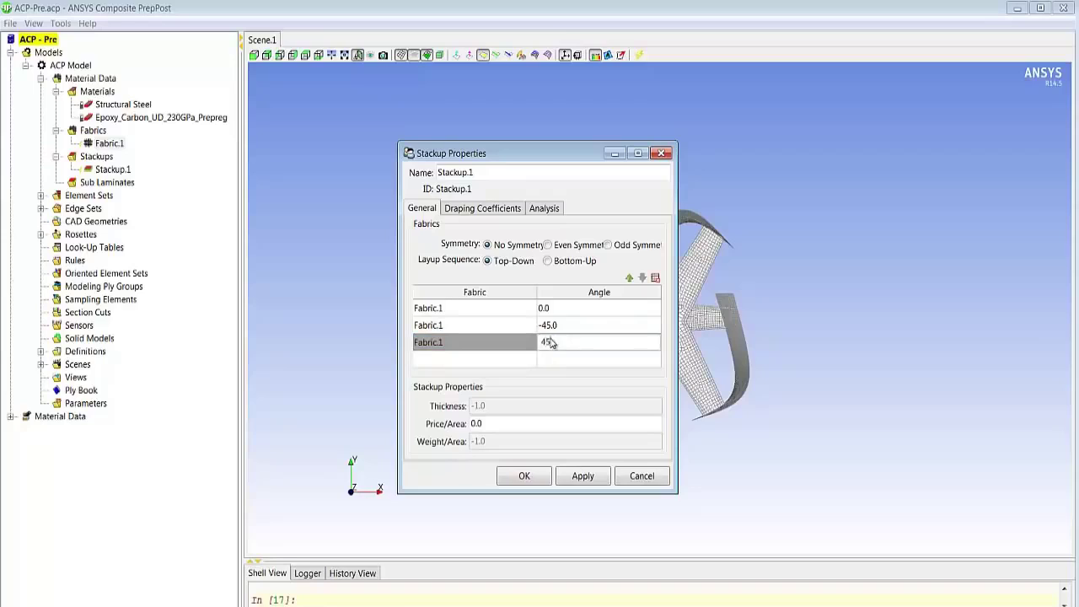
{"action": "left_click", "coordinate": [542, 358]}
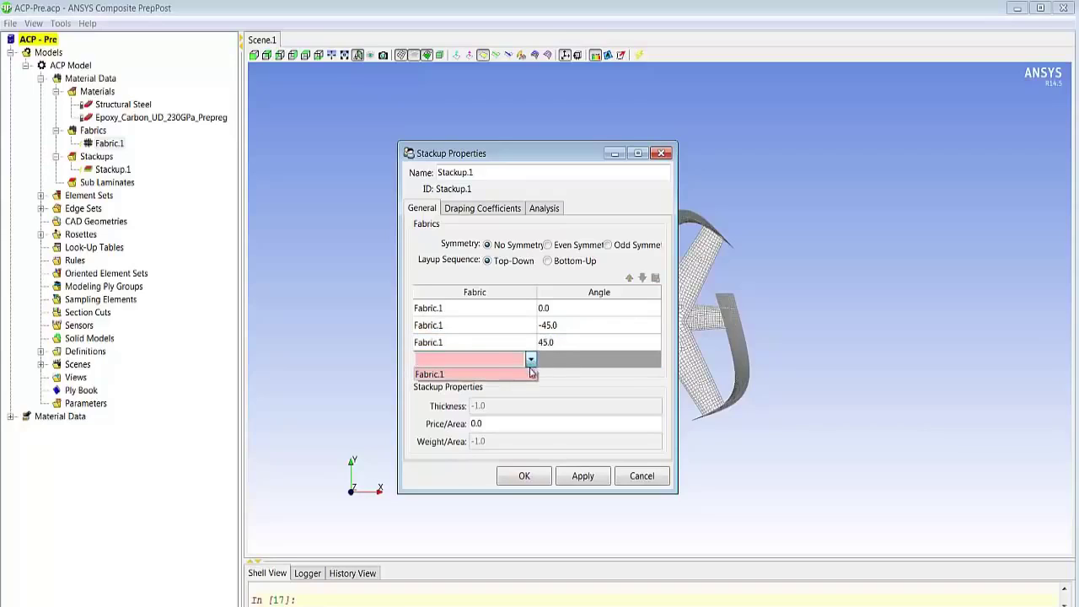
{"action": "left_click", "coordinate": [543, 369]}
{"action": "left_click", "coordinate": [544, 361]}
{"action": "type", "text": "90"}
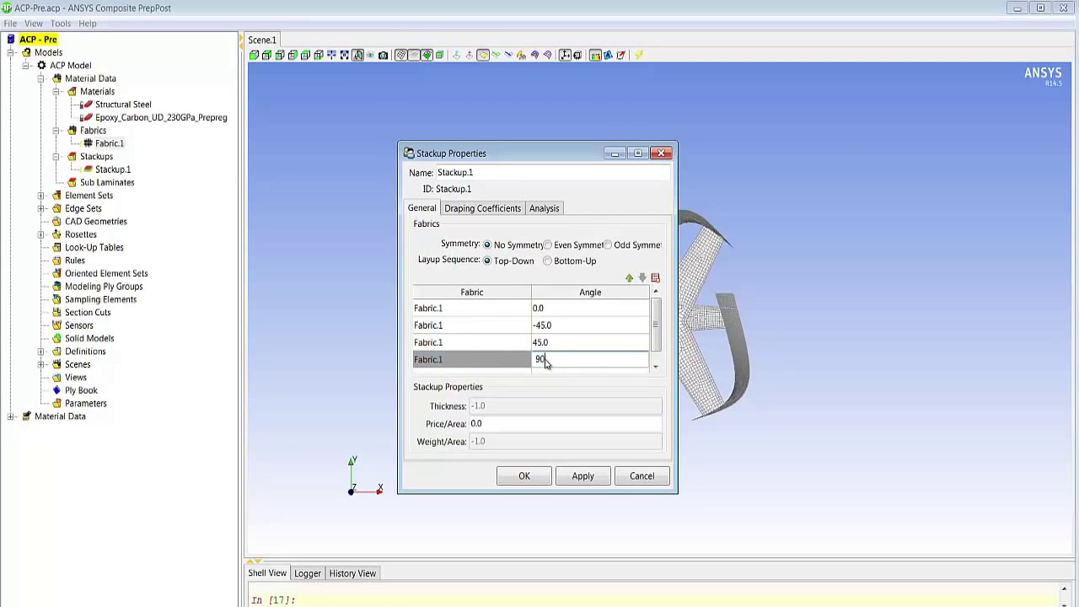
Review the stackup's layup and polar properties, then create Rosette.1.
{"action": "left_click_drag", "start_coordinate": [548, 163], "coordinate": [367, 102]}
{"action": "left_click", "coordinate": [368, 149]}
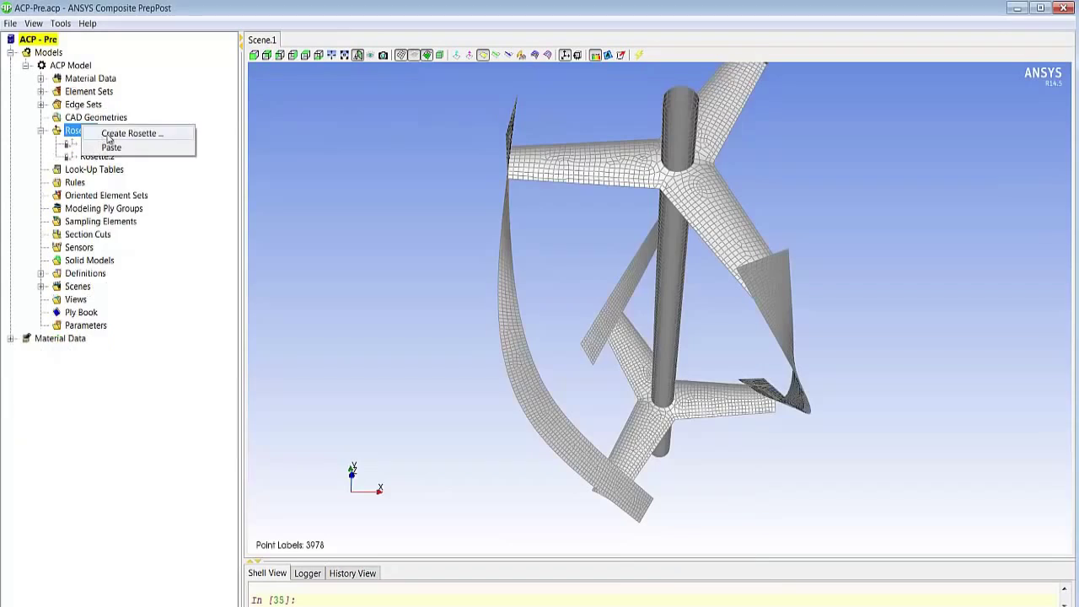
{"action": "left_click", "coordinate": [109, 137]}
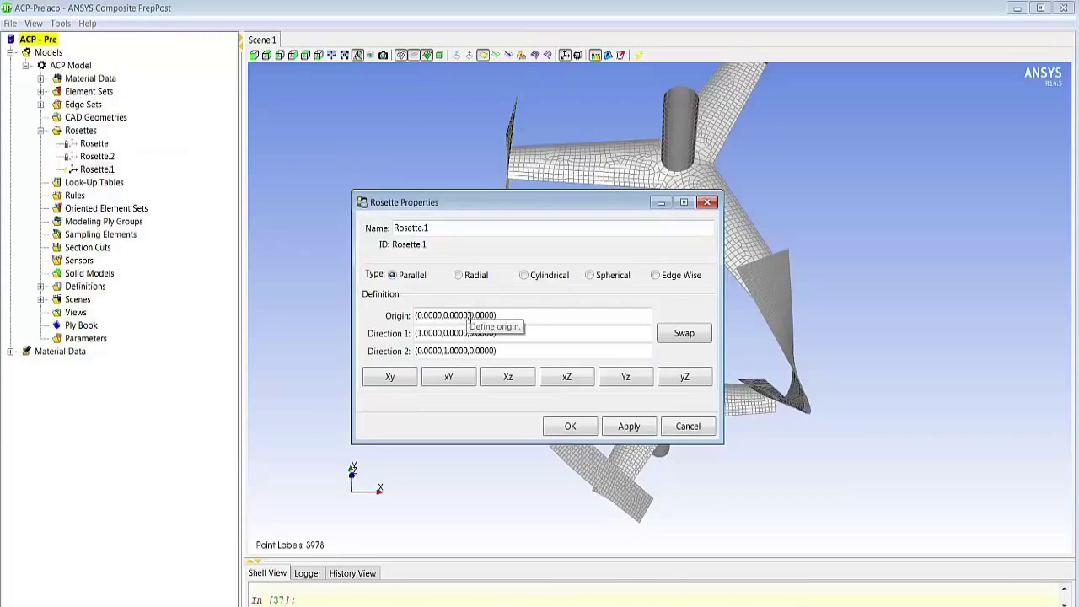
Make Rosette.1 cylindrical and create OrientedElementSet.1 on the shaft with reversed orientation using Rosette.1.
{"action": "left_click", "coordinate": [524, 276]}
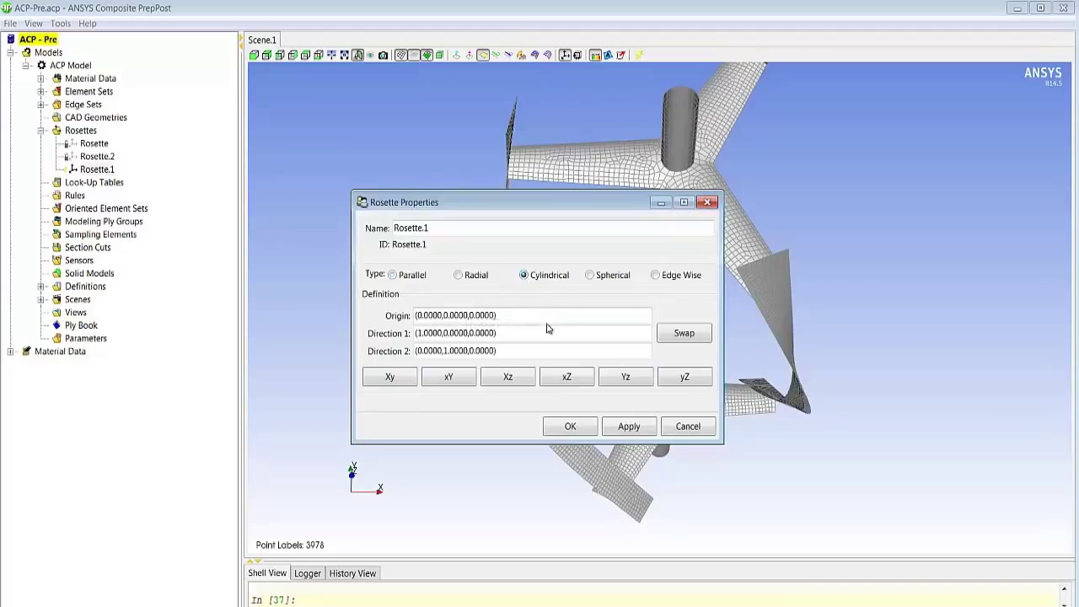
{"action": "left_click", "coordinate": [571, 425]}
{"action": "right_click", "coordinate": [140, 208]}
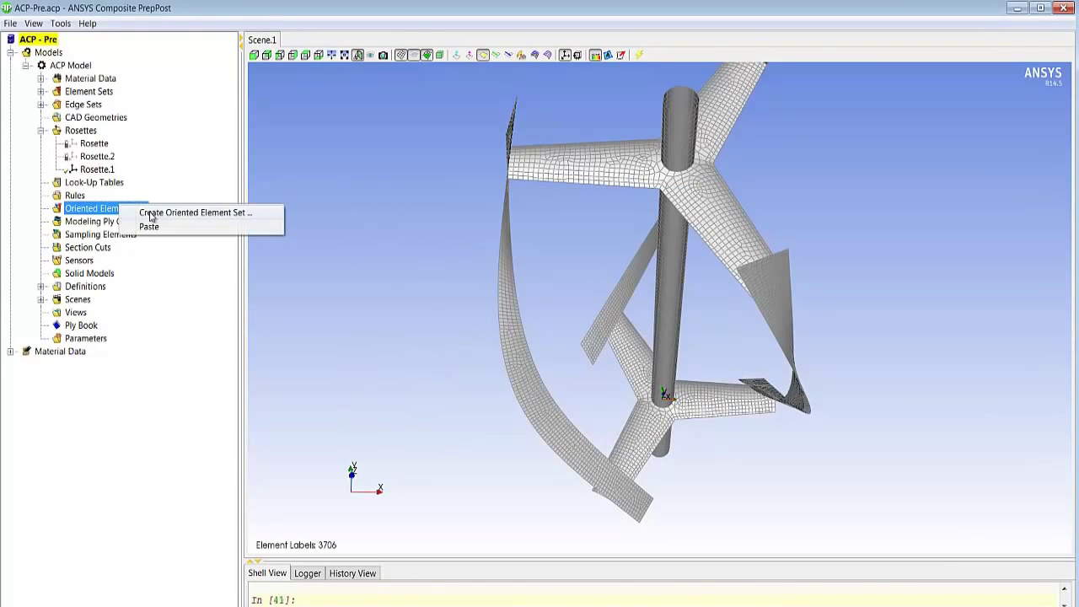
{"action": "left_click", "coordinate": [169, 212]}
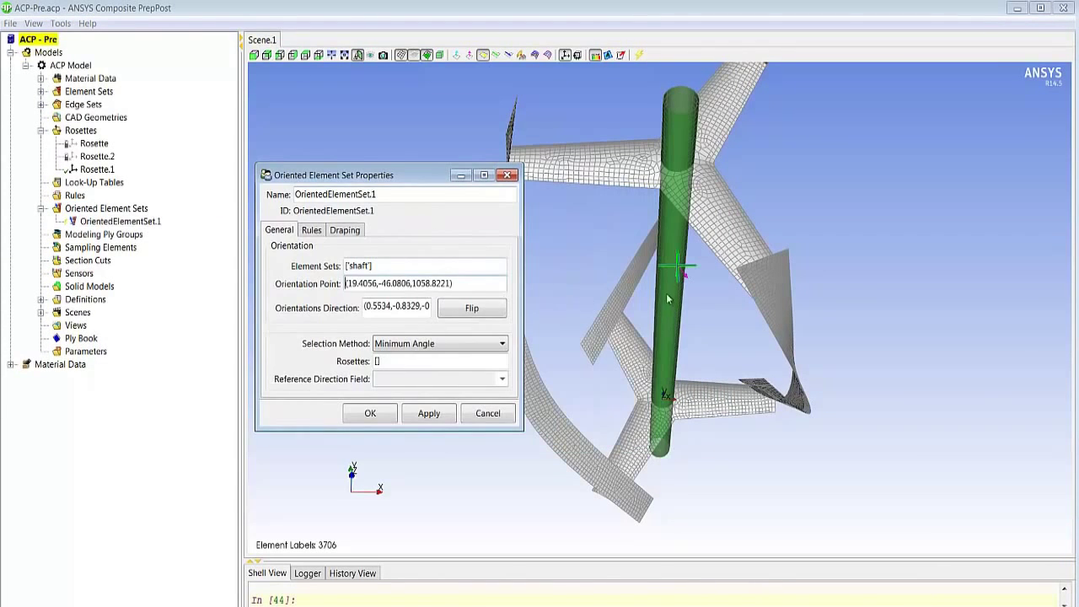
{"action": "left_click", "coordinate": [473, 308]}
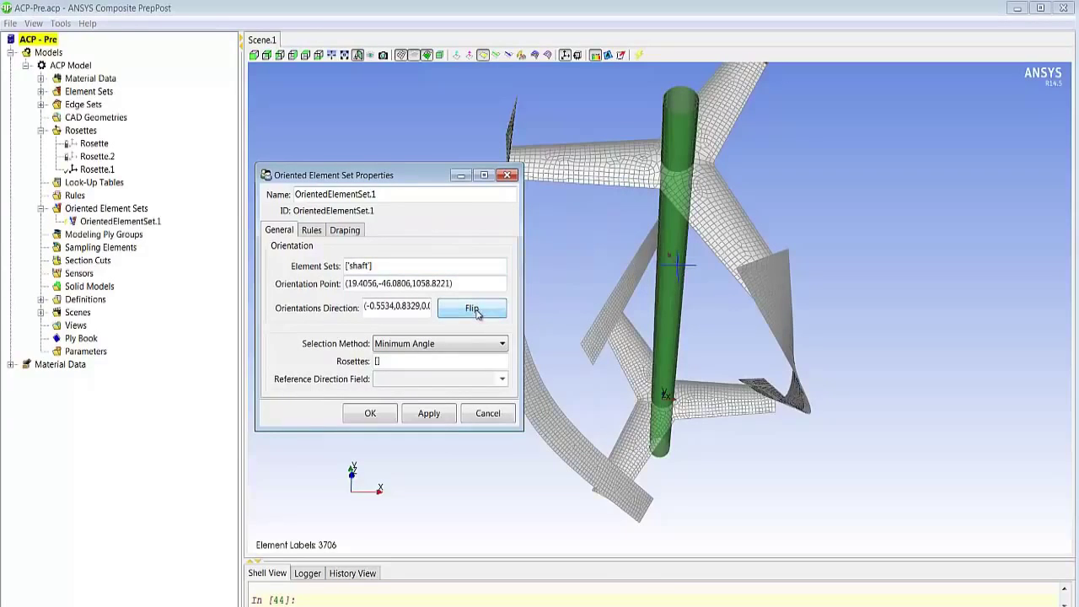
{"action": "left_click", "coordinate": [402, 358]}
{"action": "left_click", "coordinate": [99, 171]}
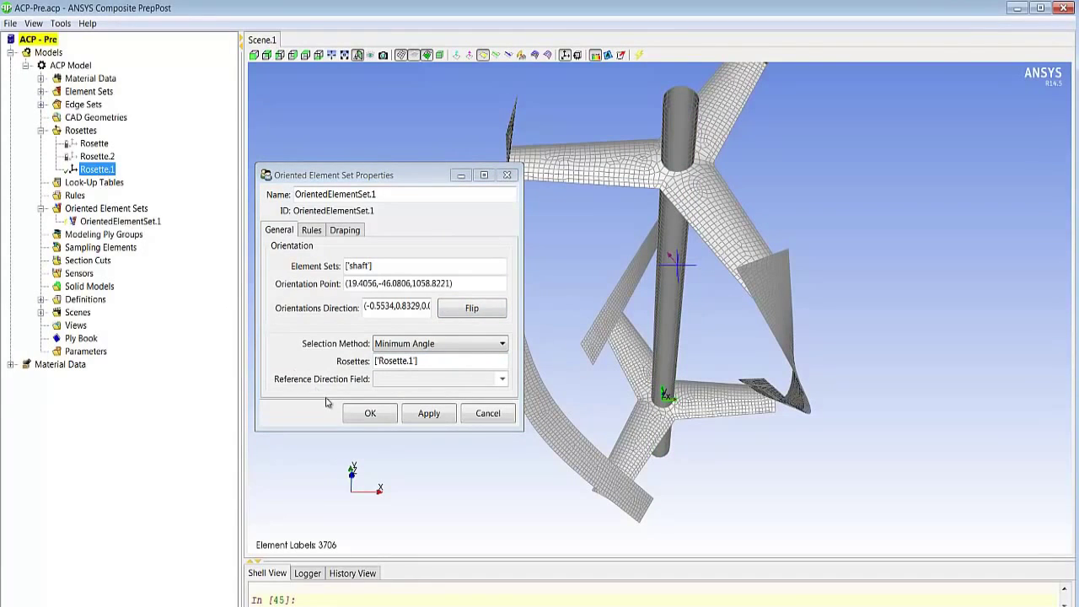
{"action": "left_click", "coordinate": [368, 413]}
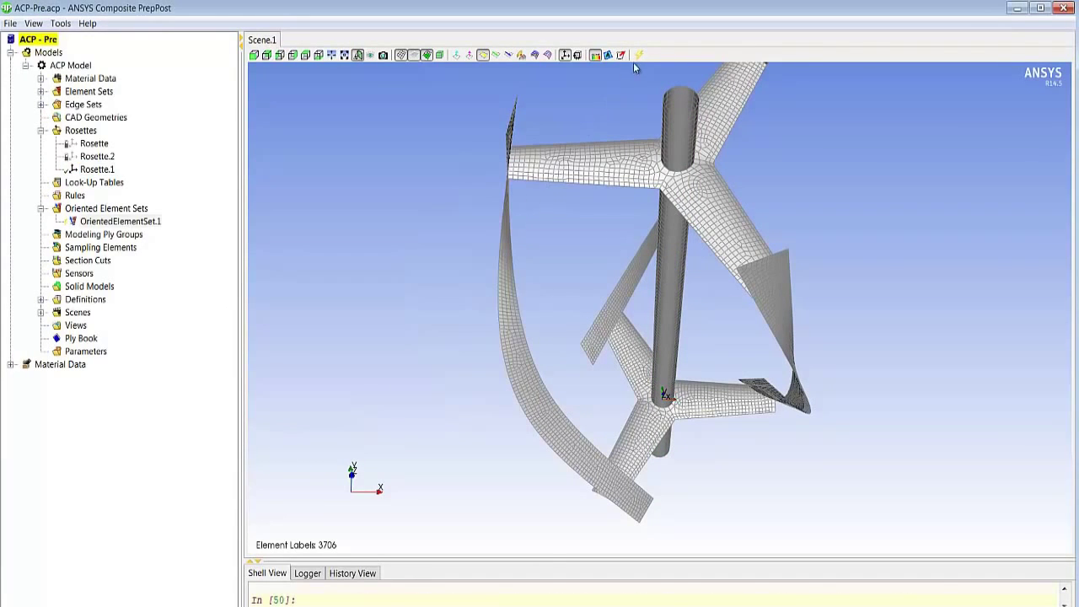
{"action": "left_click", "coordinate": [639, 55]}
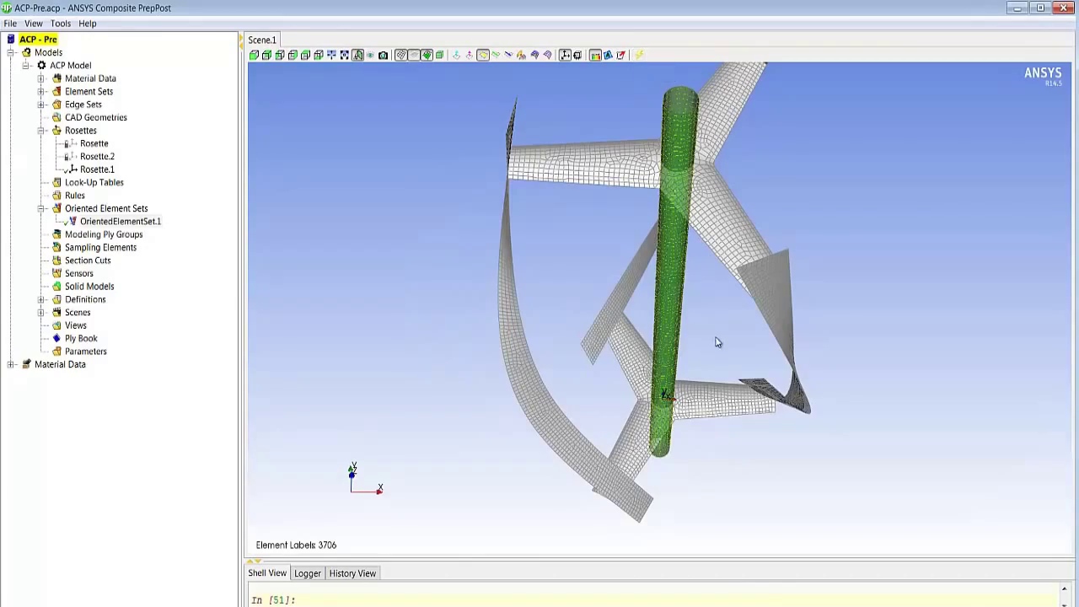
{"action": "scroll", "coordinate": [715, 339], "scroll_direction": "up", "scroll_amount": 5}
{"action": "scroll", "coordinate": [662, 265], "scroll_direction": "up", "scroll_amount": 6}
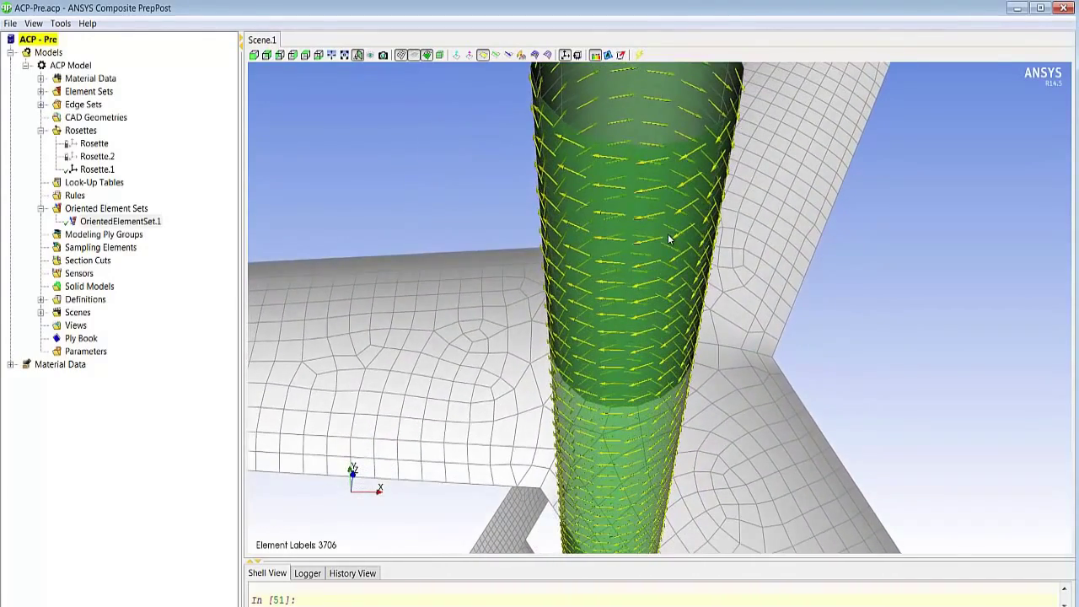
{"action": "scroll", "coordinate": [669, 239], "scroll_direction": "up", "scroll_amount": 1}
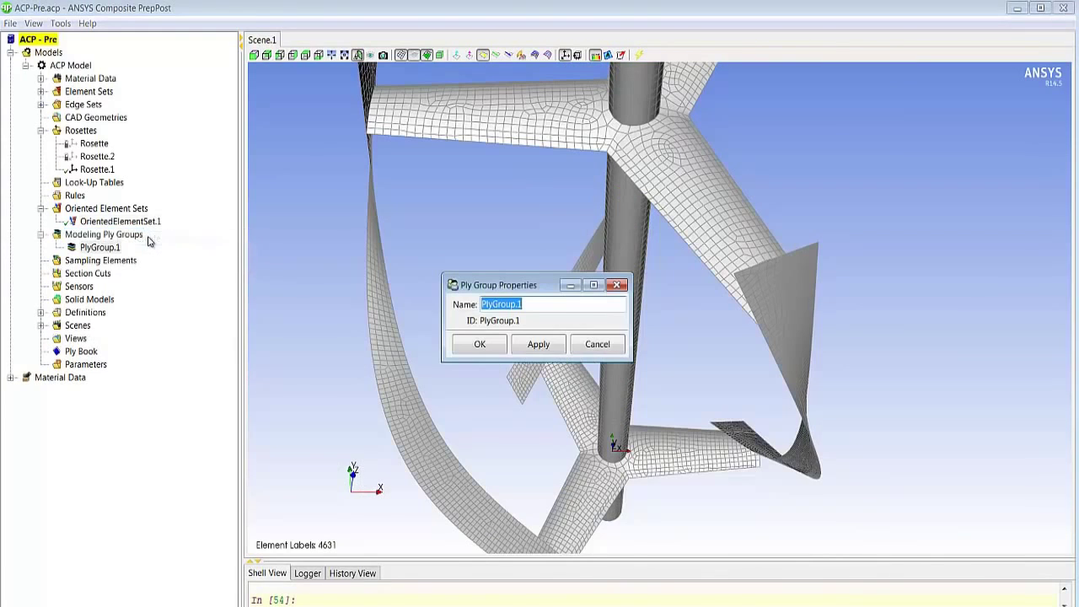
Confirm PlyGroup.1 and add ModelingPly.1 on OrientedElementSet.1 using Stackup.1 with 2 layers.
{"action": "left_click", "coordinate": [477, 344]}
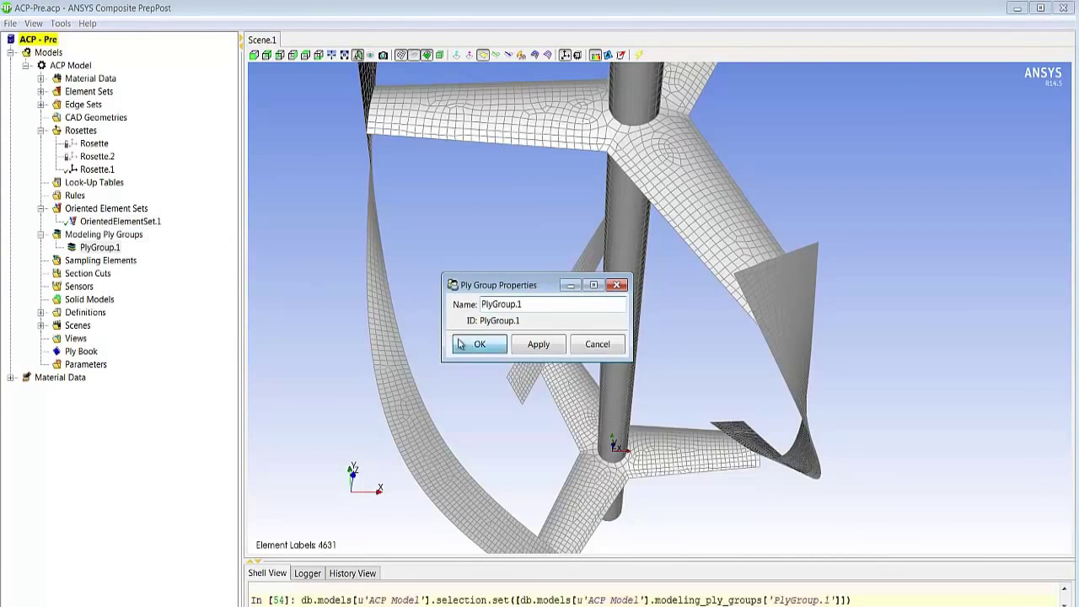
{"action": "right_click", "coordinate": [102, 249]}
{"action": "left_click", "coordinate": [150, 284]}
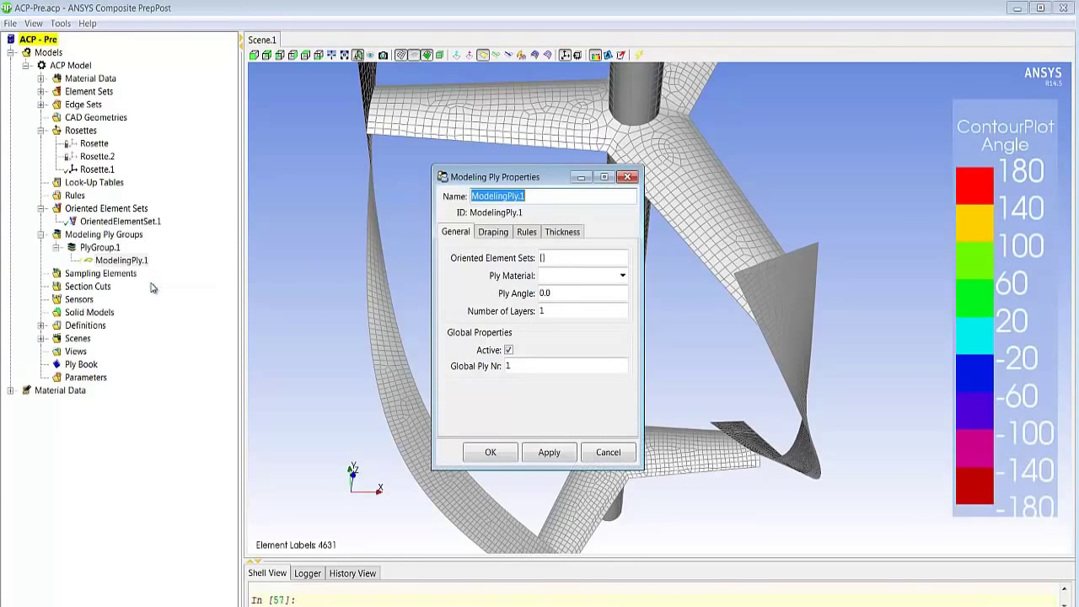
{"action": "left_click", "coordinate": [549, 258]}
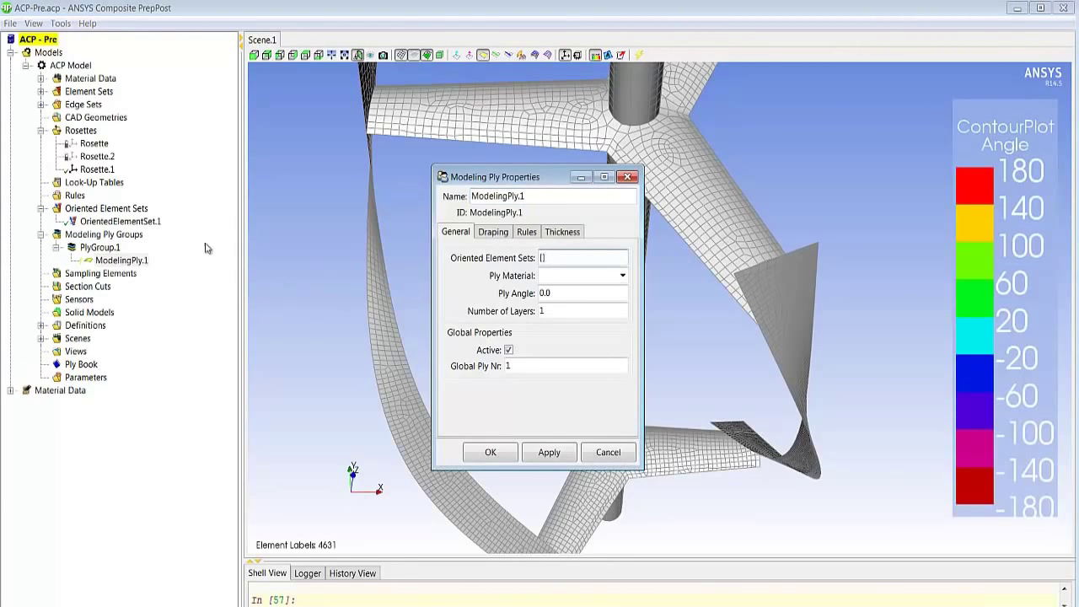
{"action": "left_click", "coordinate": [149, 224]}
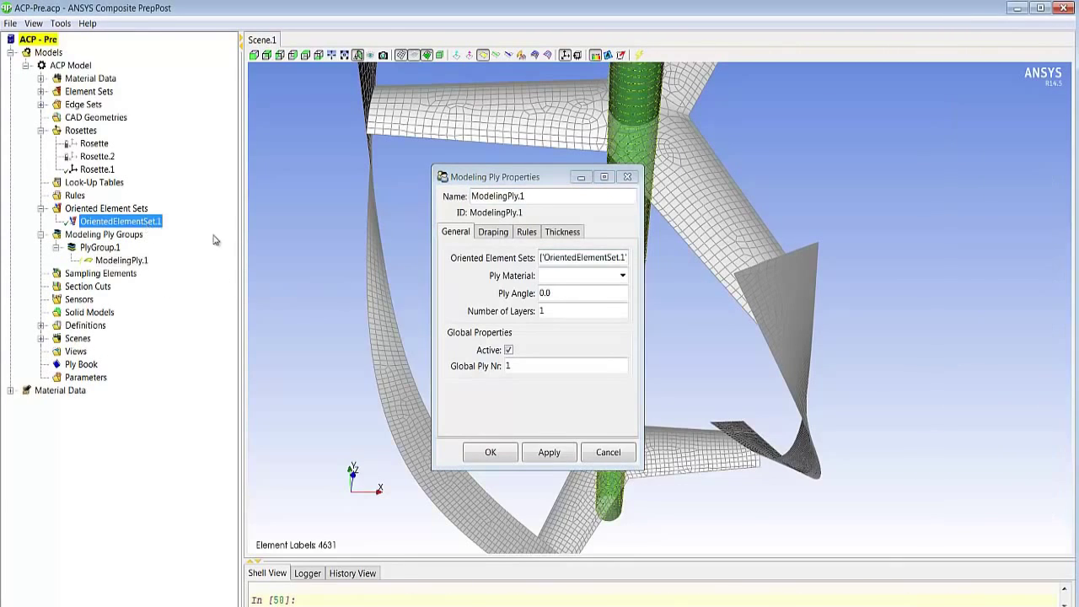
{"action": "left_click", "coordinate": [621, 276]}
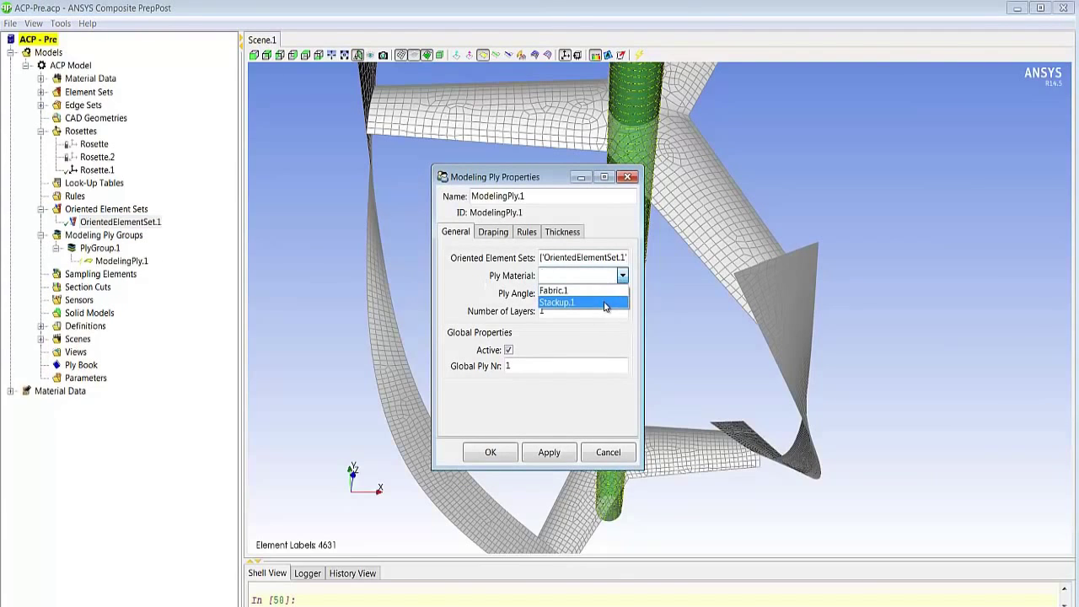
{"action": "left_click", "coordinate": [604, 301]}
{"action": "left_click", "coordinate": [590, 310]}
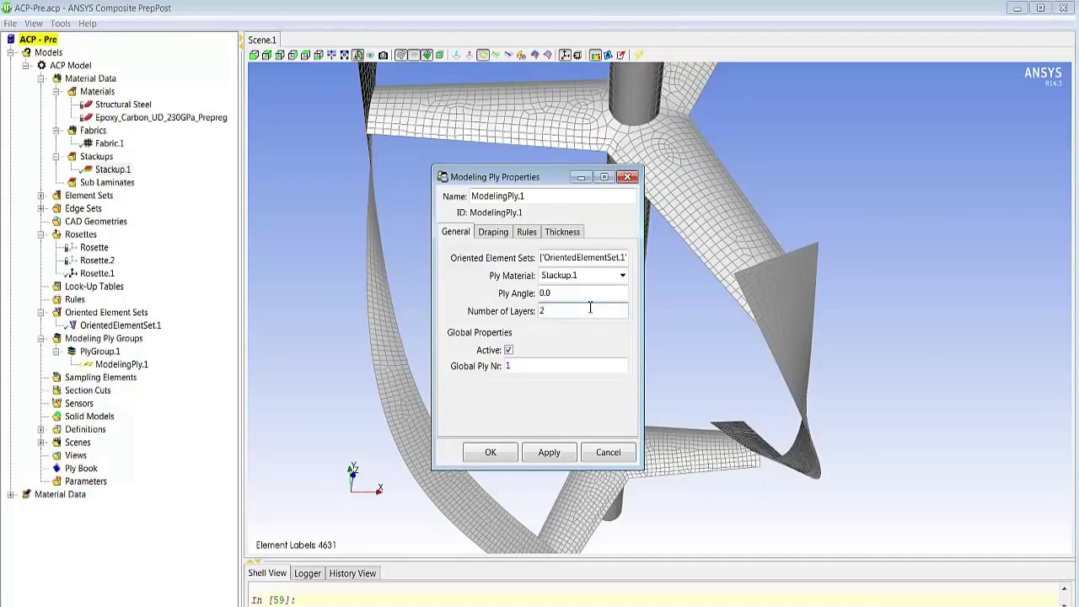
{"action": "type", "text": "2"}
{"action": "left_click", "coordinate": [489, 452]}
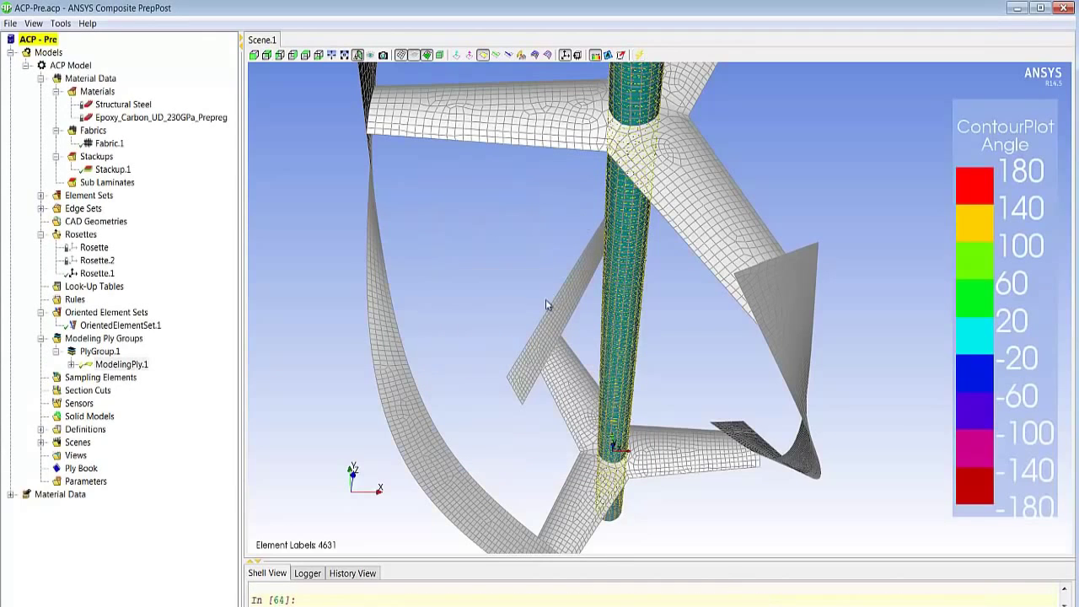
Inspect layer P1L1_ModelingPly.1 and fiber directions on the column, then create an edge-following Rosette.3.
{"action": "left_click", "coordinate": [71, 364]}
{"action": "left_click", "coordinate": [86, 376]}
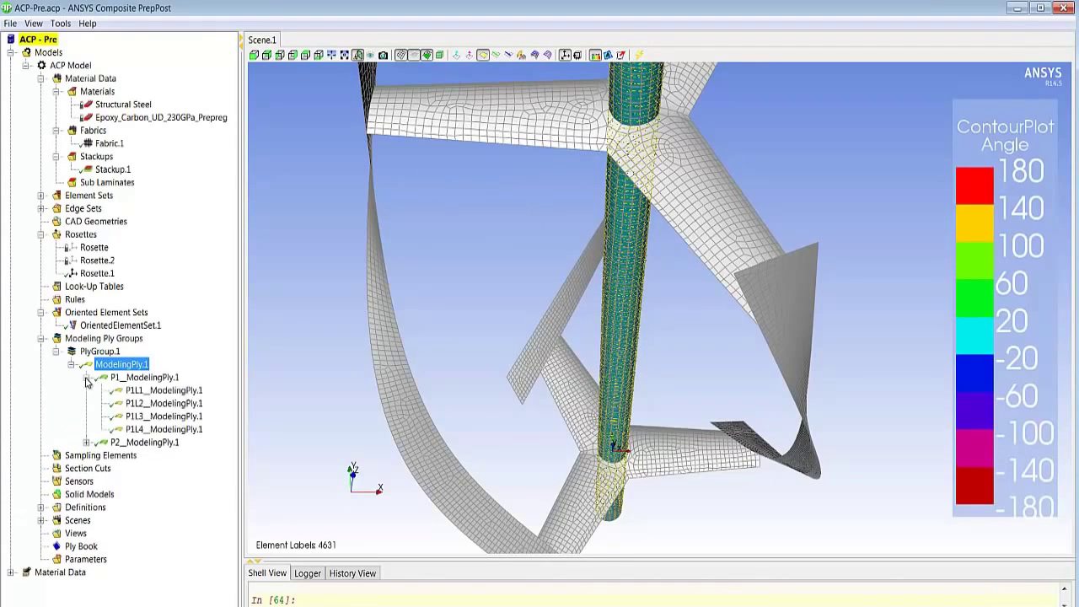
{"action": "left_click", "coordinate": [87, 441]}
{"action": "left_click", "coordinate": [149, 393]}
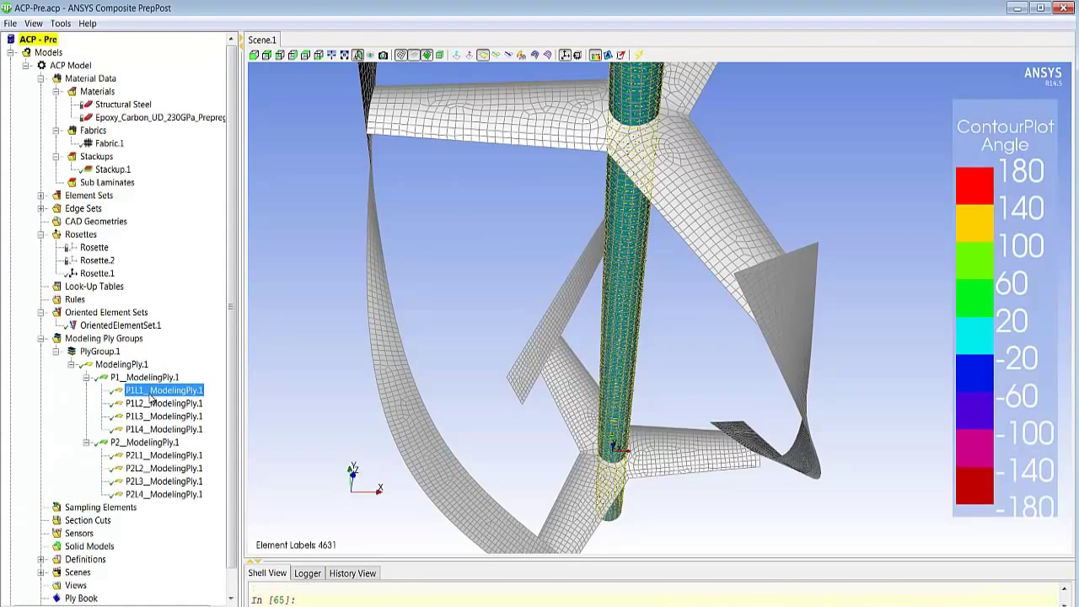
{"action": "left_click_drag", "start_coordinate": [493, 323], "coordinate": [489, 405]}
{"action": "scroll", "coordinate": [506, 384], "scroll_direction": "up", "scroll_amount": 5}
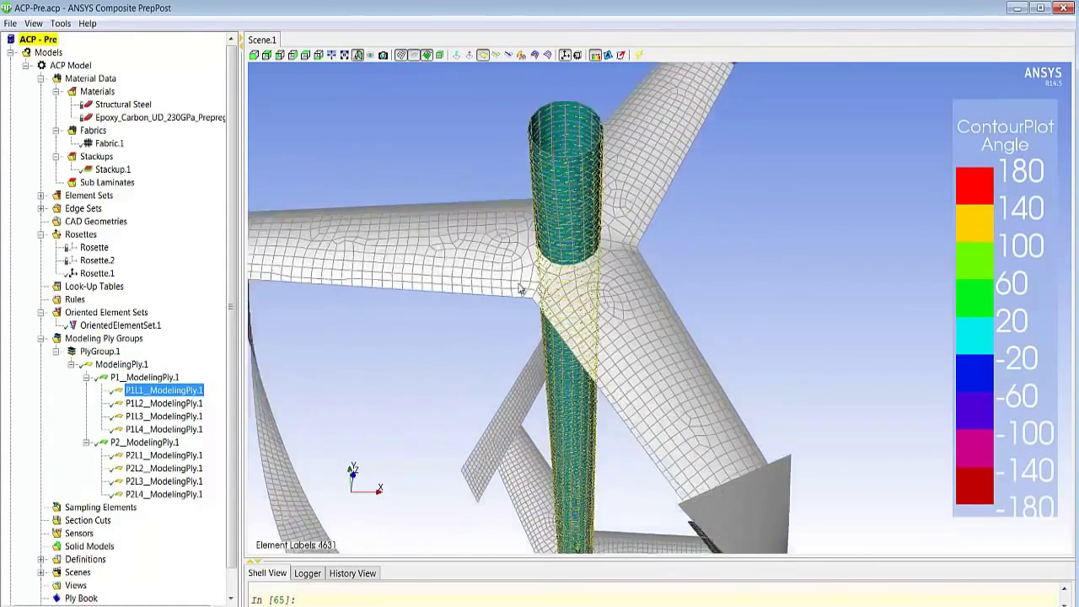
{"action": "left_click_drag", "start_coordinate": [542, 294], "coordinate": [589, 311]}
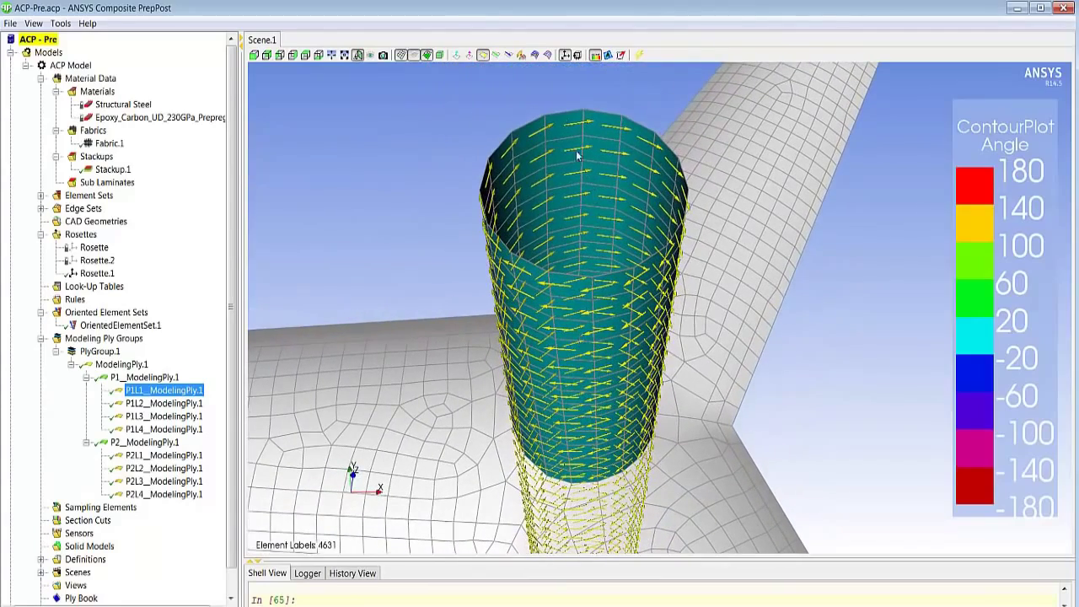
{"action": "left_click", "coordinate": [497, 56]}
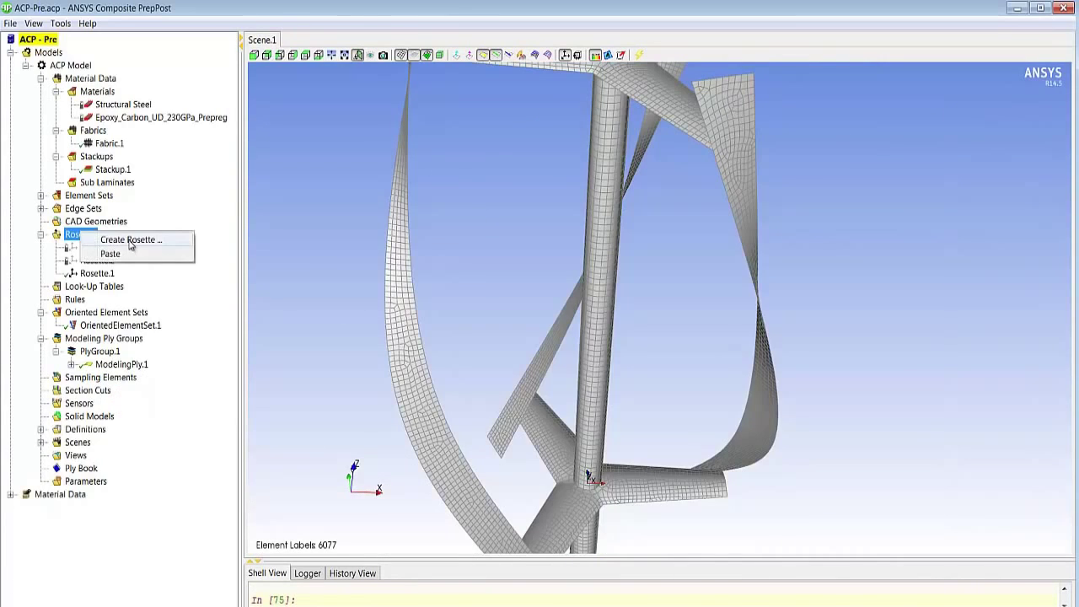
{"action": "left_click", "coordinate": [131, 241]}
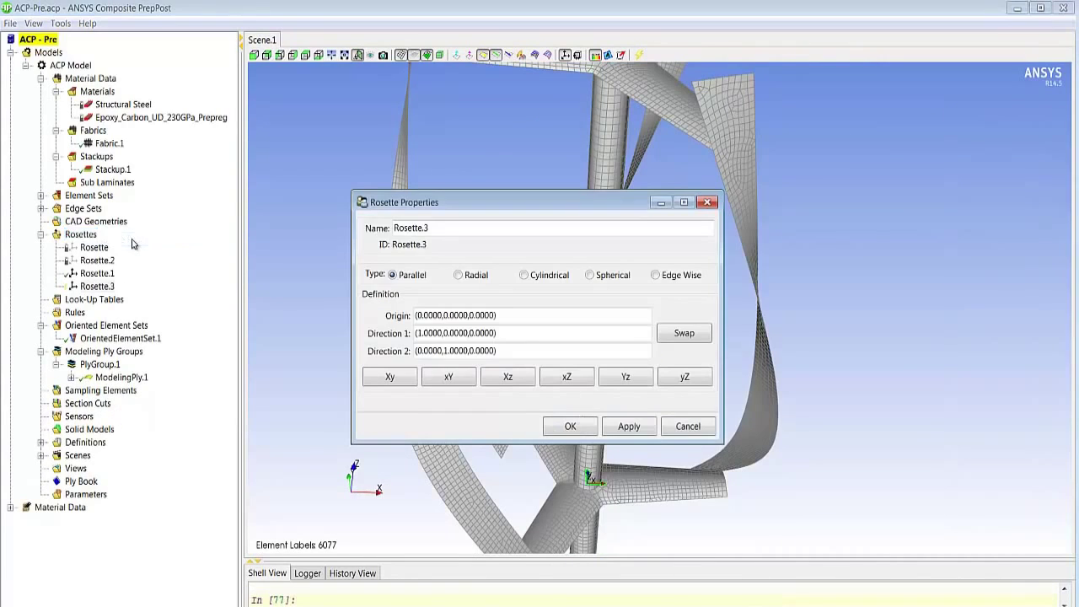
{"action": "left_click", "coordinate": [654, 276]}
Make Rosette.3 edge-wise along the blade1_edge edge set.
{"action": "left_click", "coordinate": [646, 317]}
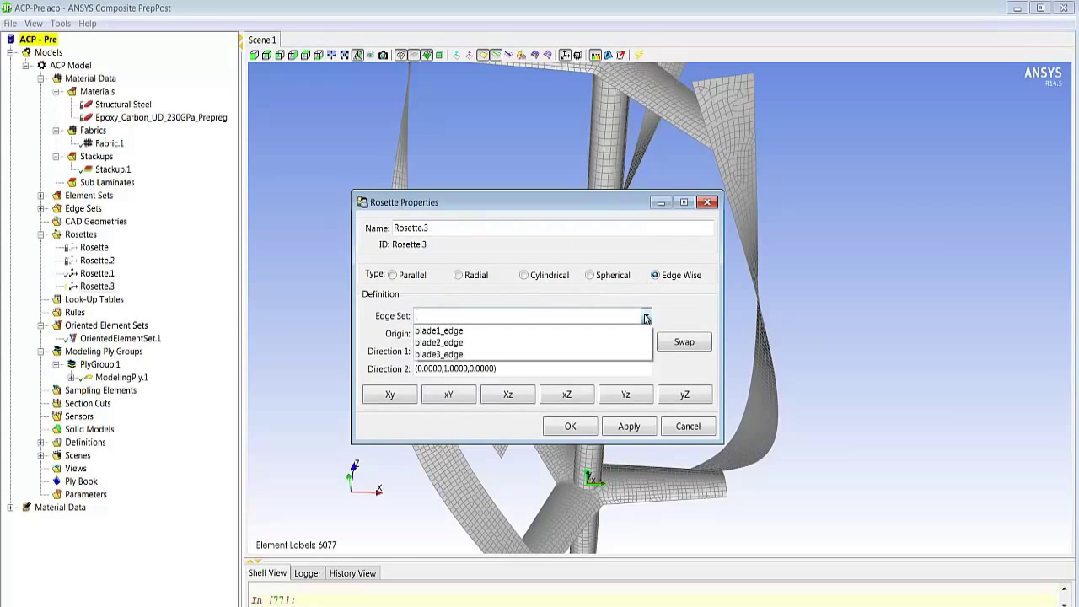
{"action": "left_click", "coordinate": [571, 328]}
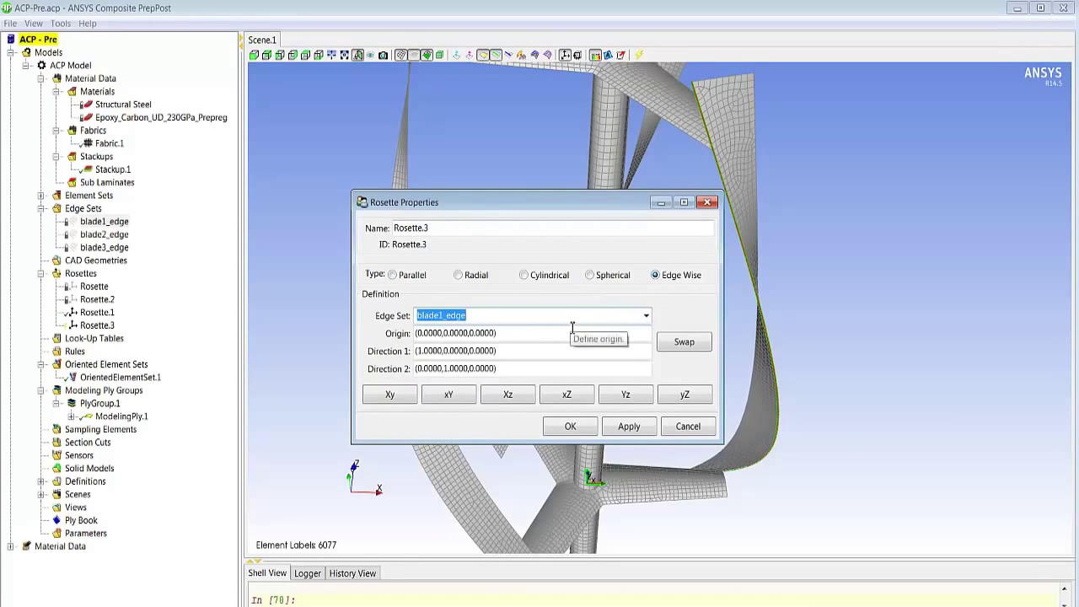
{"action": "left_click", "coordinate": [570, 426]}
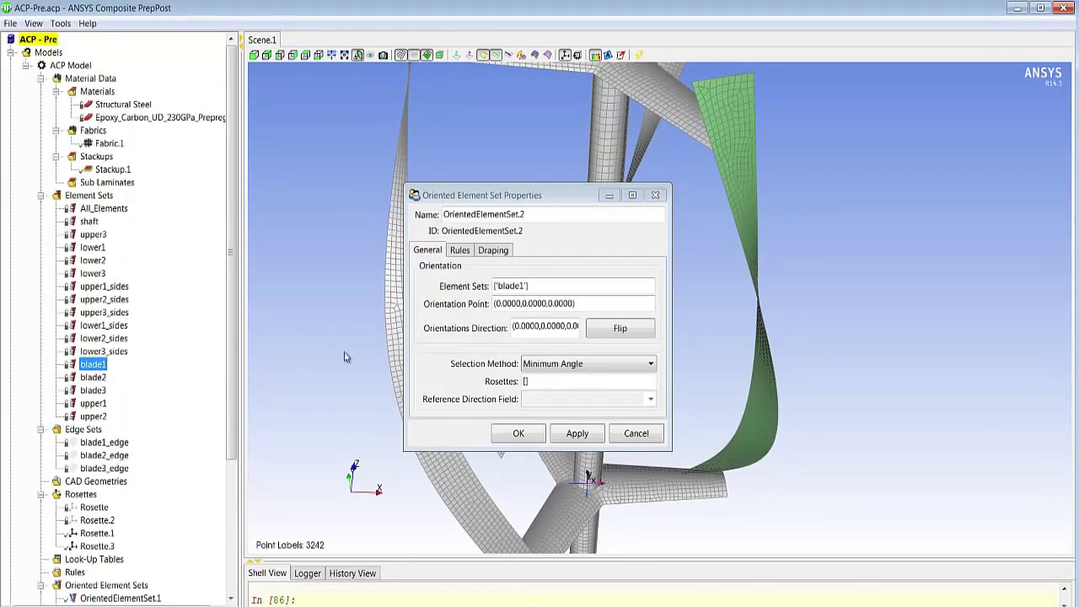
Create OrientedElementSet.2 on blade1 with an orientation point on the blade and Rosette.3.
{"action": "left_click", "coordinate": [512, 303]}
{"action": "left_click", "coordinate": [746, 250]}
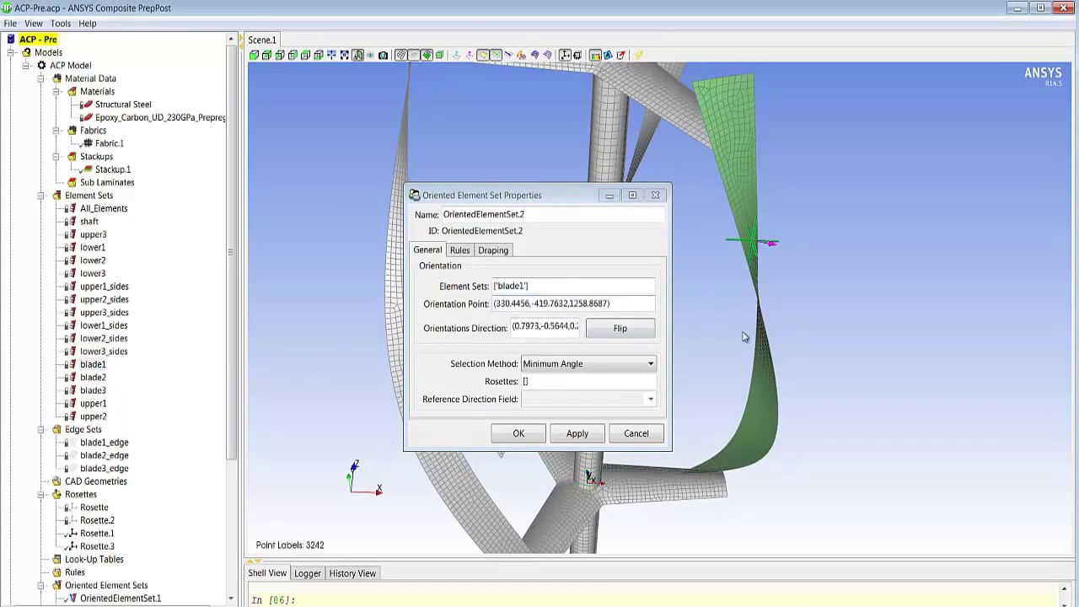
{"action": "left_click", "coordinate": [557, 387]}
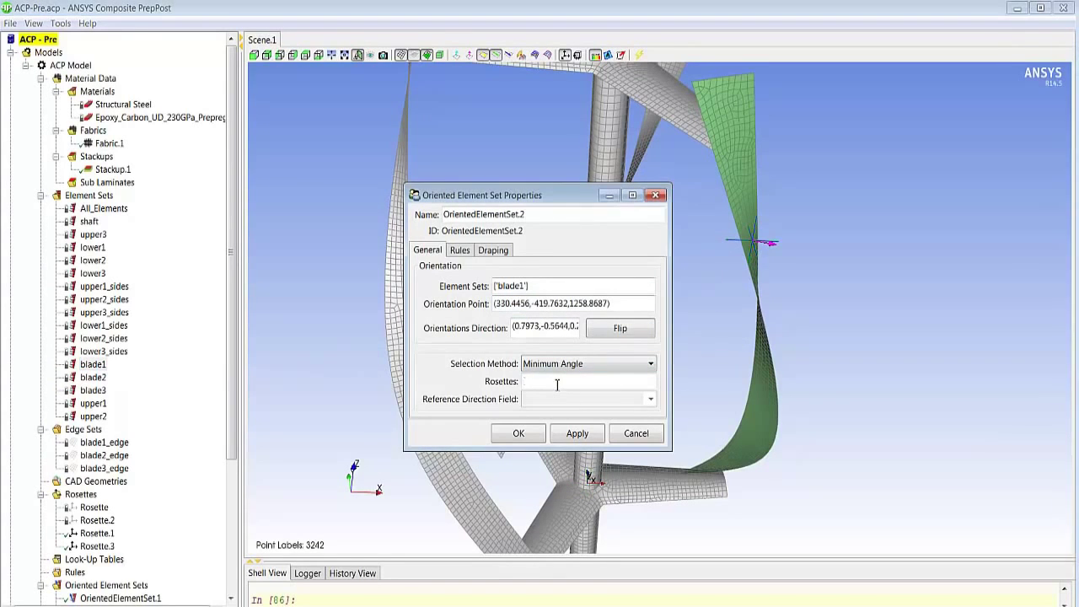
{"action": "left_click", "coordinate": [111, 546]}
{"action": "left_click", "coordinate": [516, 433]}
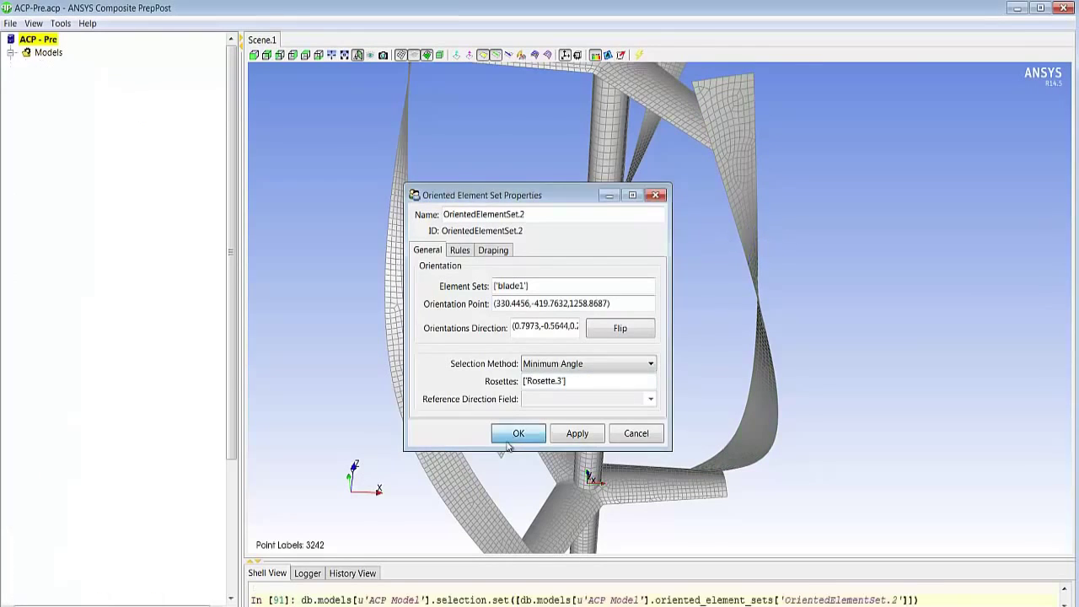
{"action": "scroll", "coordinate": [717, 311], "scroll_direction": "up", "scroll_amount": 10}
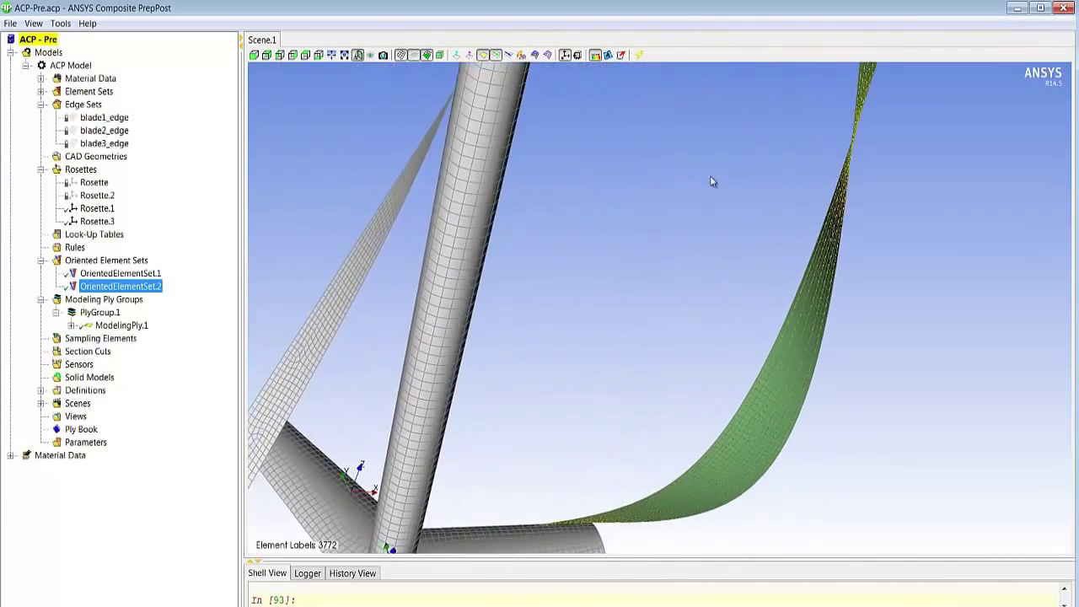
{"action": "scroll", "coordinate": [719, 168], "scroll_direction": "up", "scroll_amount": 2}
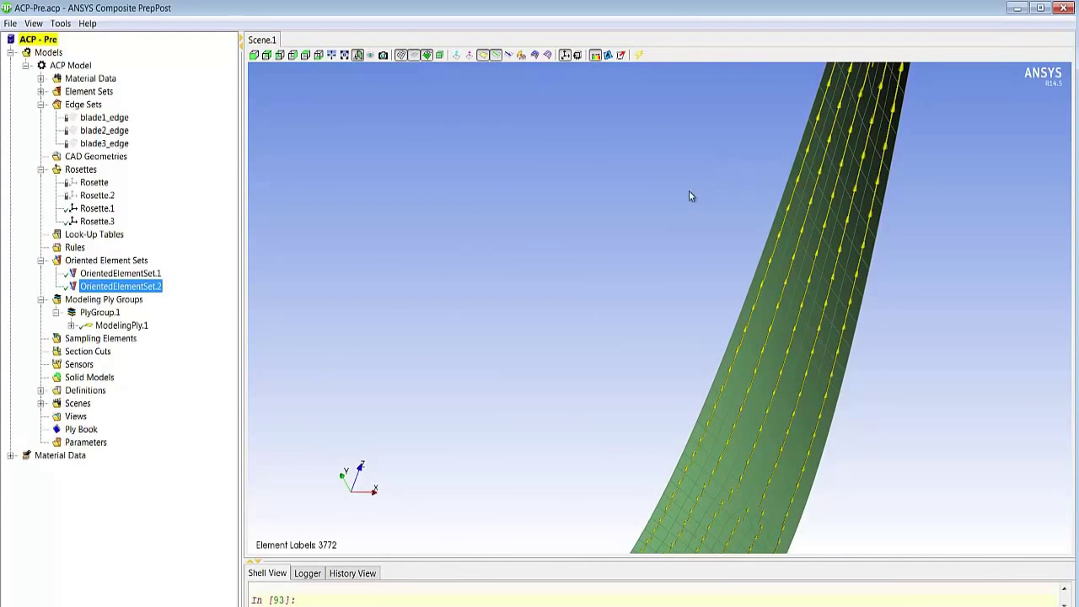
{"action": "scroll", "coordinate": [703, 245], "scroll_direction": "down", "scroll_amount": 5}
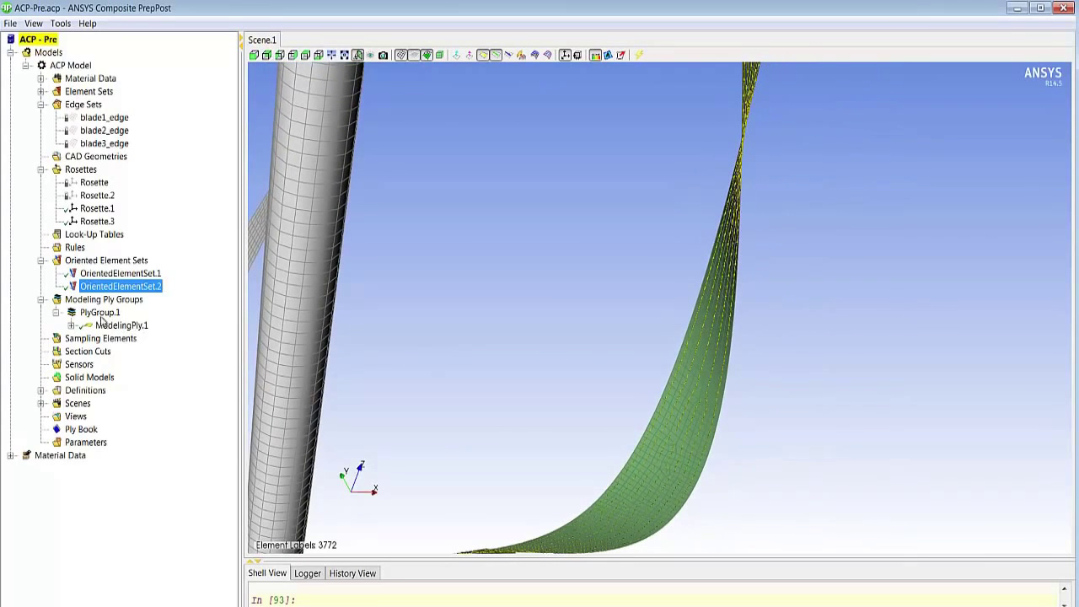
{"action": "right_click", "coordinate": [102, 316]}
Add ModelingPly.2 on OrientedElementSet.2 with Stackup.1 and inspect the plies around the hub.
{"action": "left_click", "coordinate": [127, 349]}
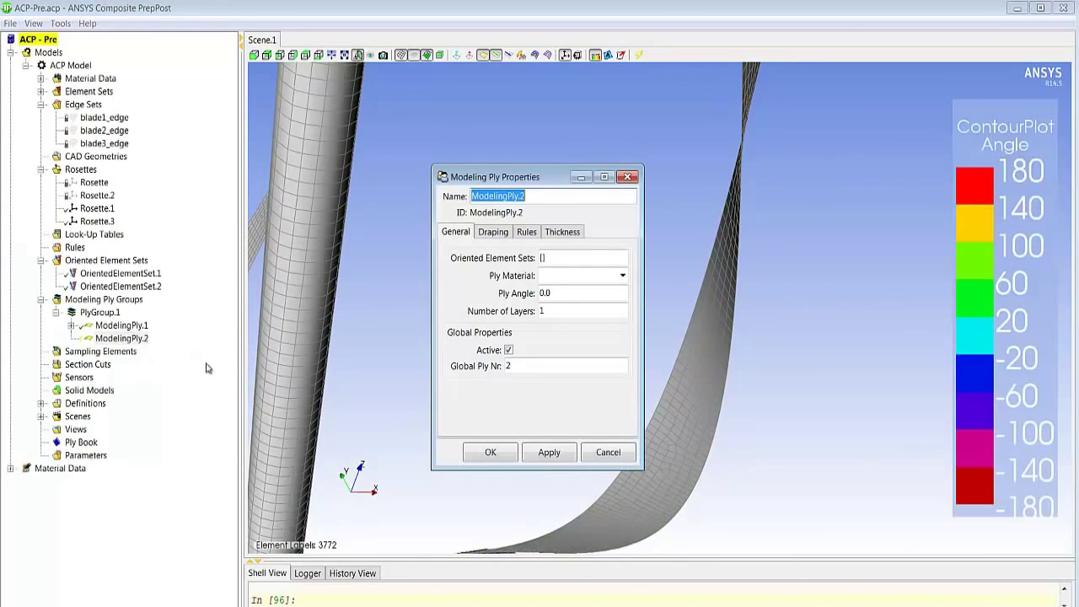
{"action": "left_click", "coordinate": [568, 258]}
{"action": "left_click", "coordinate": [147, 288]}
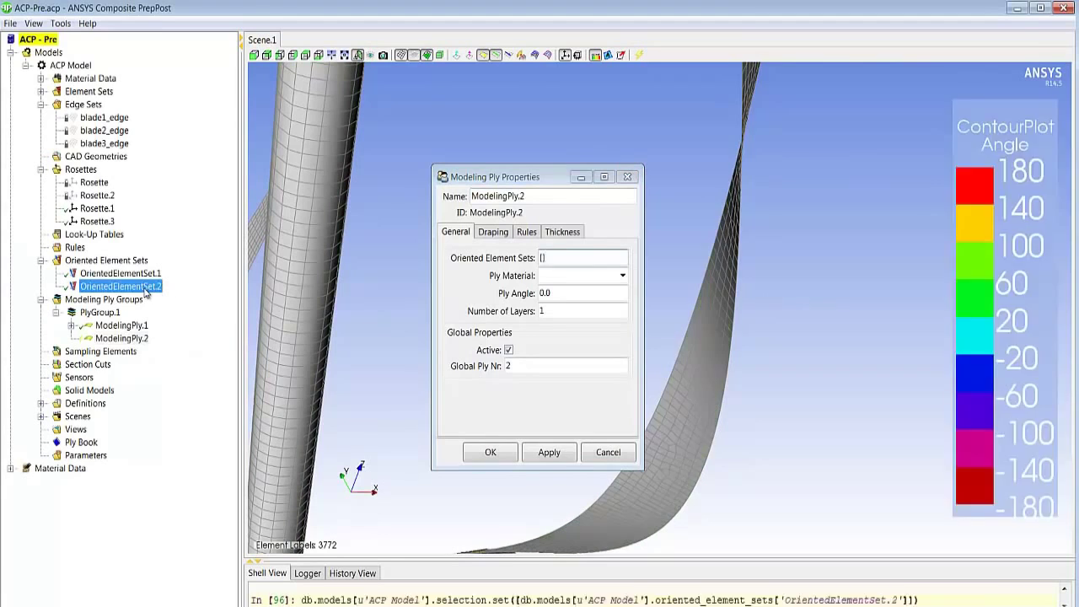
{"action": "left_click", "coordinate": [621, 275]}
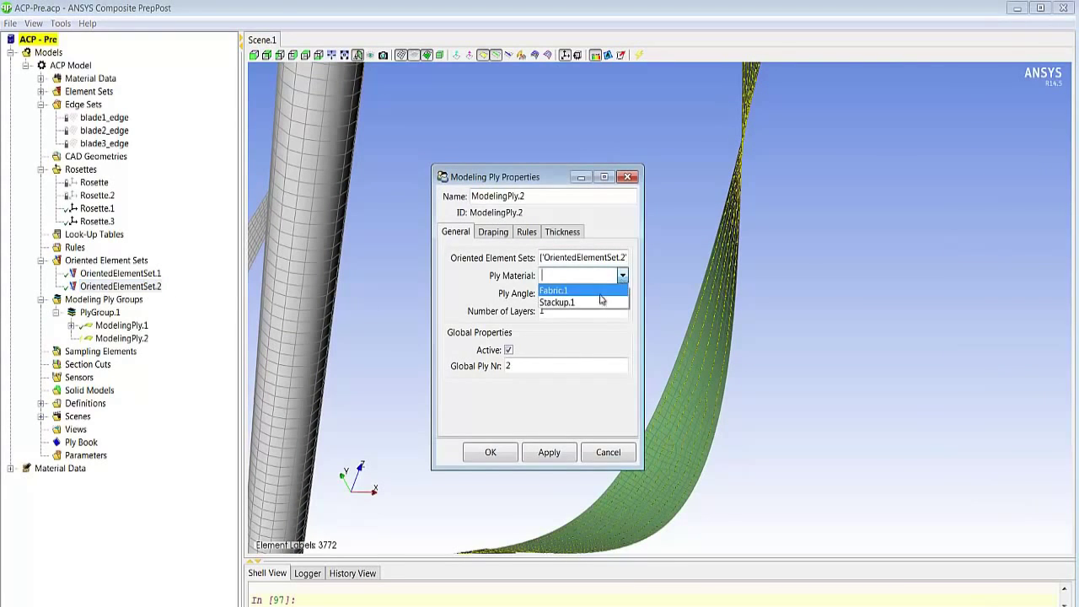
{"action": "left_click", "coordinate": [600, 301]}
{"action": "left_click", "coordinate": [503, 452]}
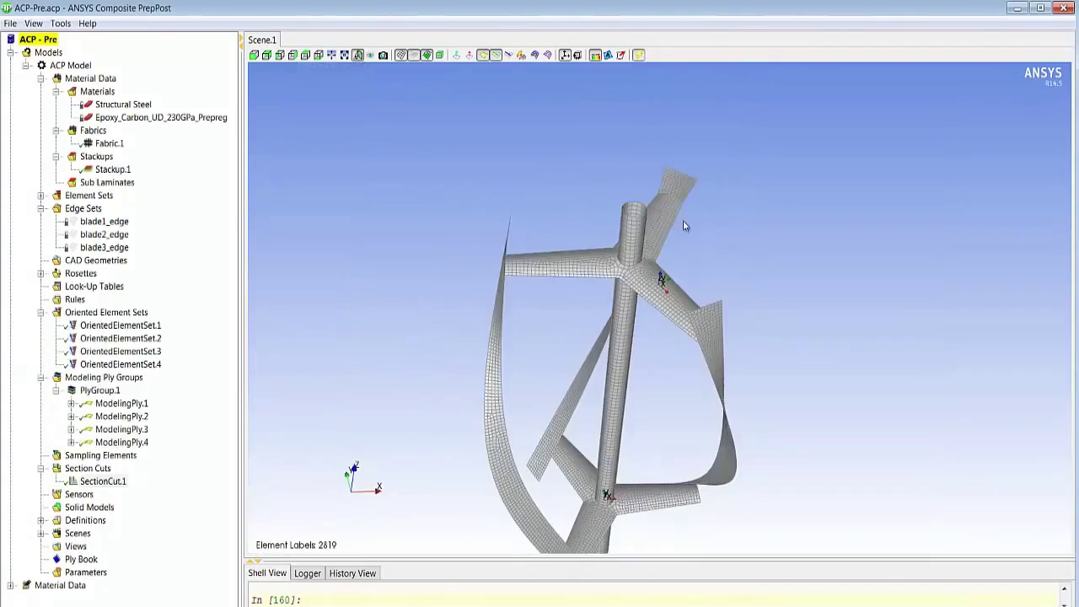
{"action": "left_click_drag", "start_coordinate": [683, 220], "coordinate": [663, 359]}
{"action": "right_click_drag", "start_coordinate": [663, 359], "coordinate": [672, 192]}
{"action": "left_click_drag", "start_coordinate": [672, 192], "coordinate": [654, 277]}
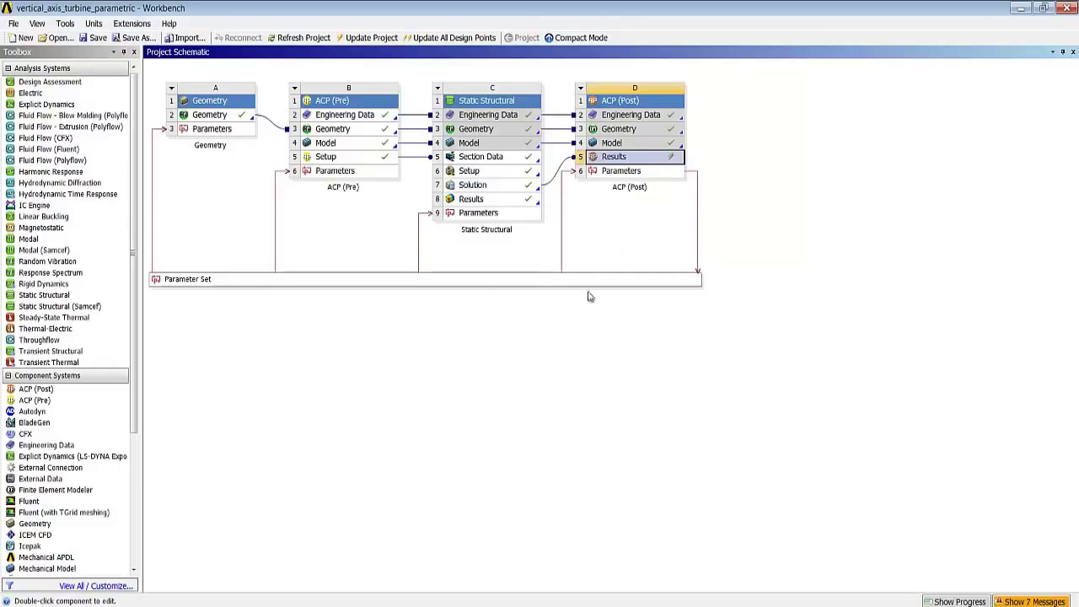
In Mechanical, review the fixed support and the rotational velocity load.
{"action": "left_click", "coordinate": [455, 590]}
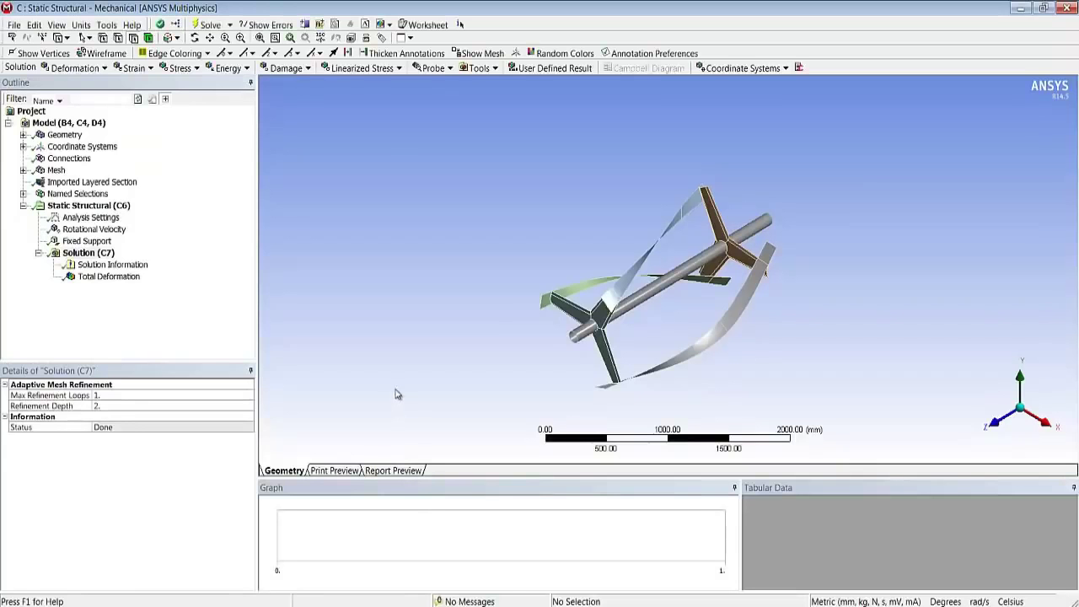
{"action": "left_click", "coordinate": [87, 241]}
{"action": "mouse_move", "coordinate": [539, 173]}
{"action": "middle_mouse_down"}
{"action": "mouse_move", "coordinate": [509, 210]}
{"action": "mouse_move", "coordinate": [525, 233]}
{"action": "middle_mouse_up"}
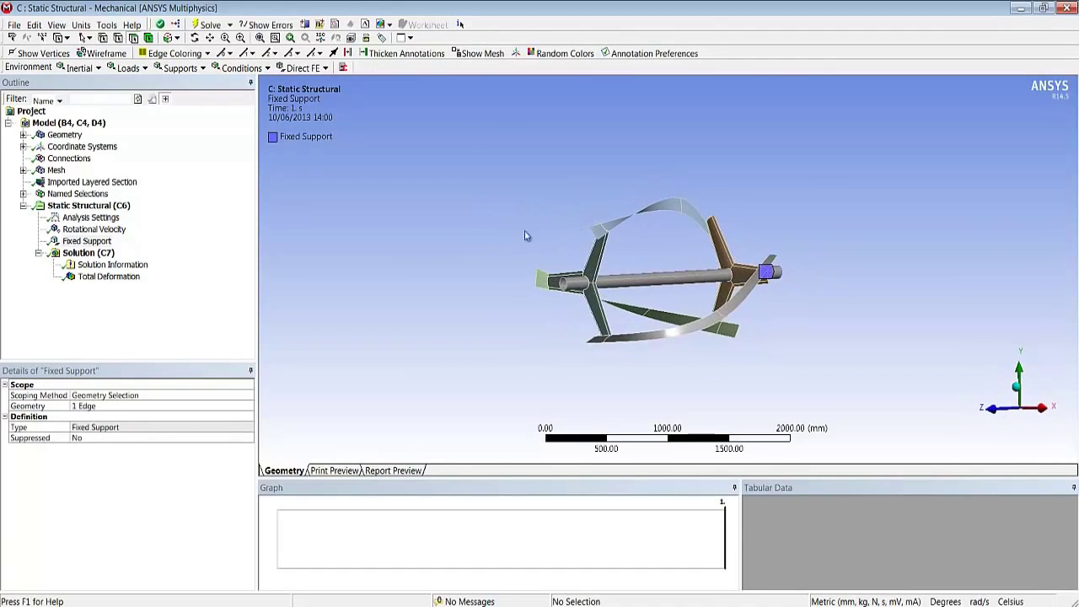
{"action": "left_click", "coordinate": [120, 235]}
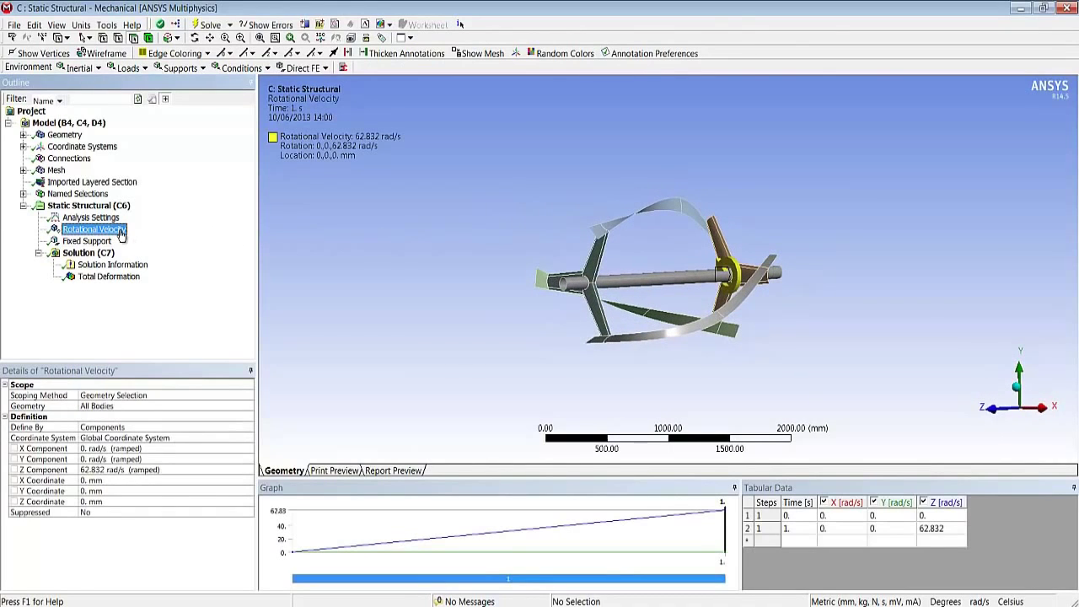
Show rotational velocity in RPM (600 RPM) and display Total Deformation, peaking at 46.262 mm.
{"action": "left_click", "coordinate": [81, 25]}
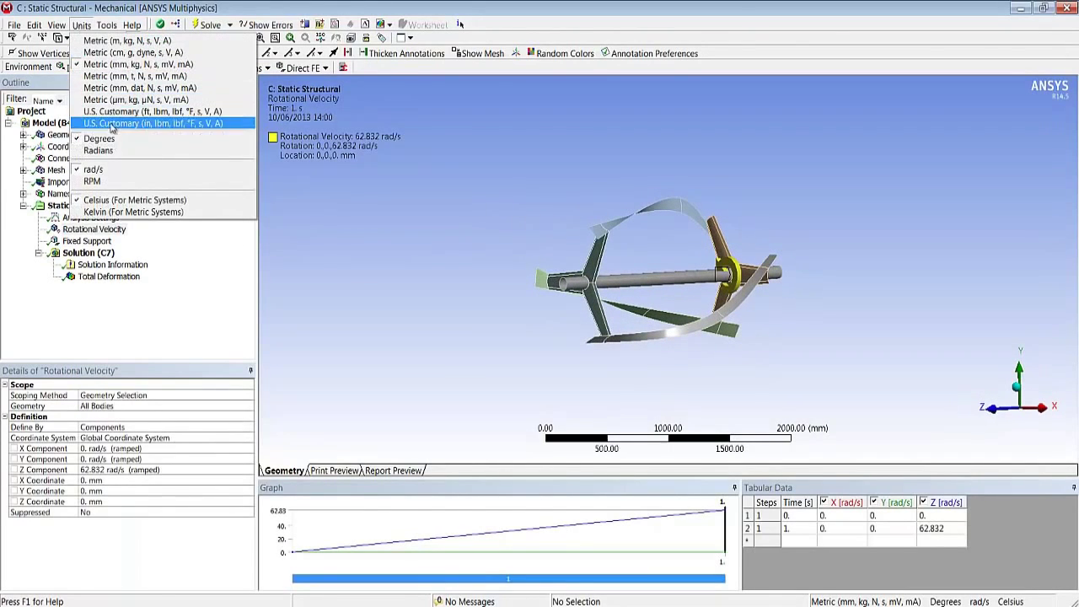
{"action": "left_click", "coordinate": [92, 181]}
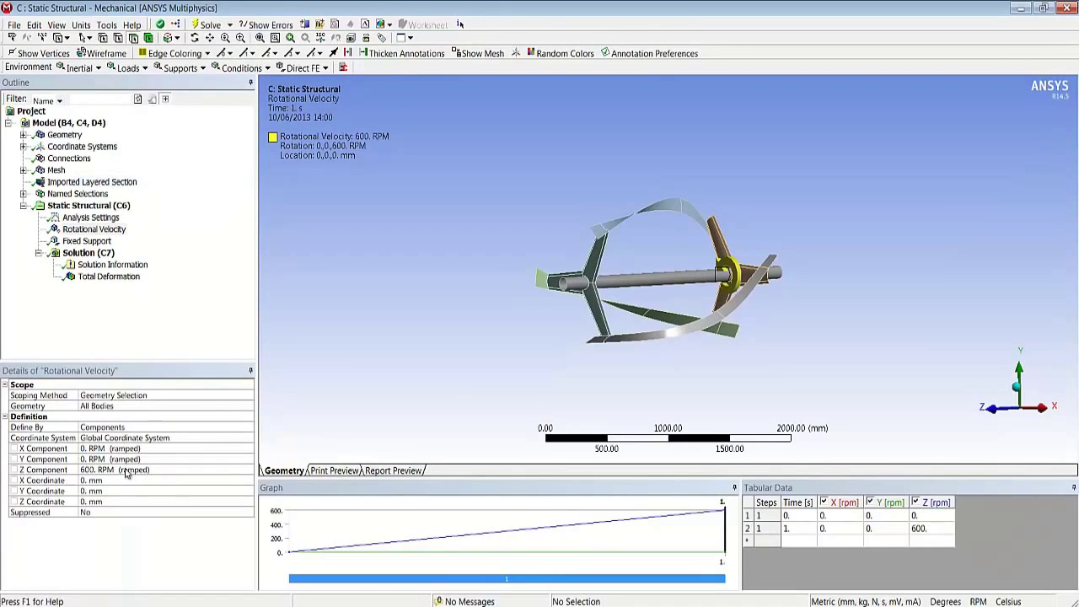
{"action": "middle_click_drag", "start_coordinate": [702, 272], "coordinate": [803, 205]}
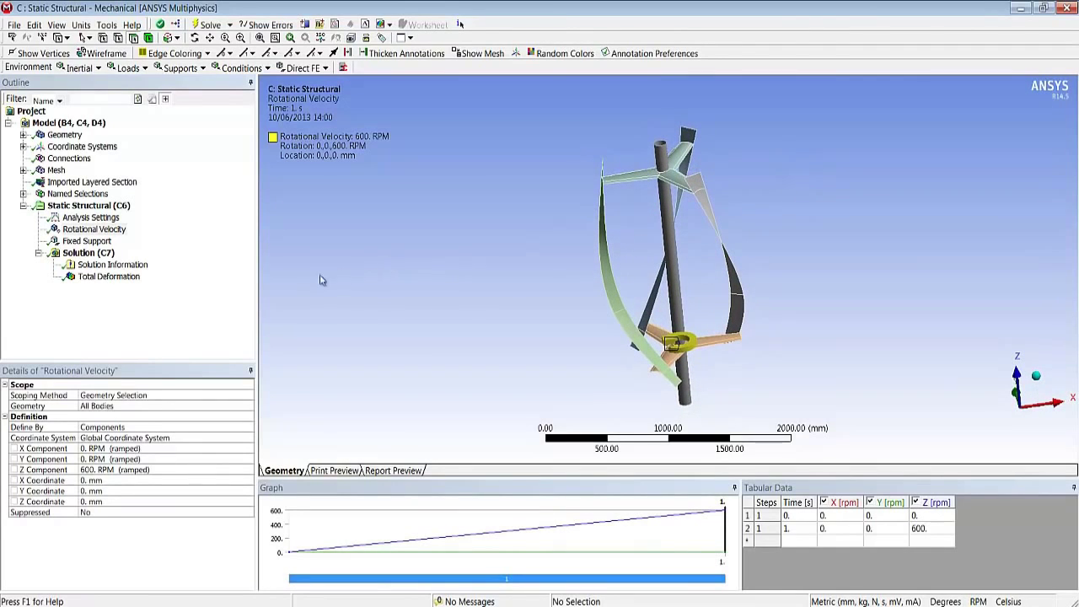
{"action": "left_click", "coordinate": [147, 278]}
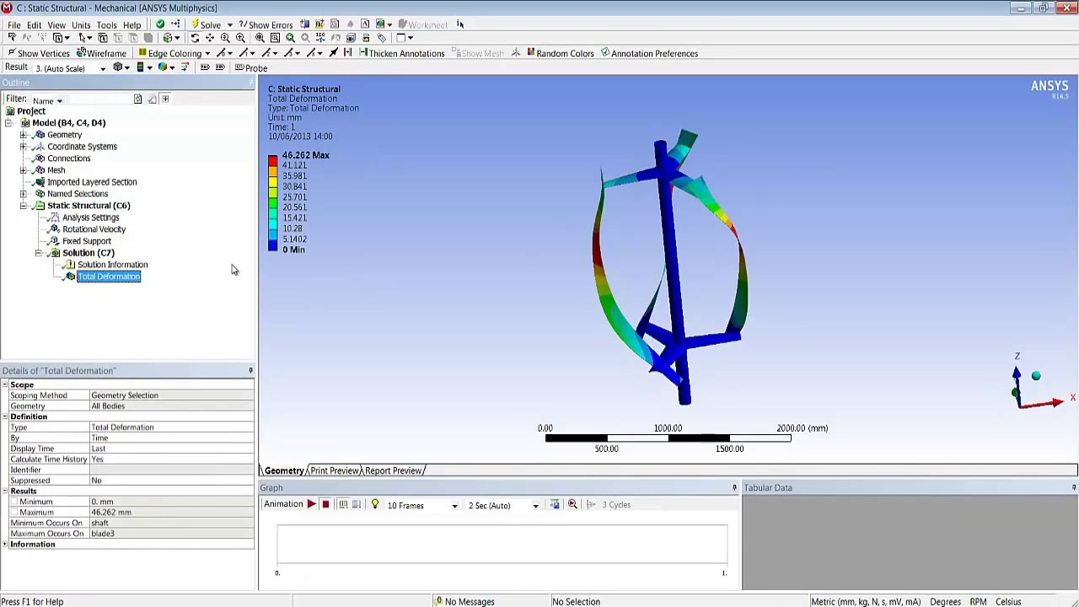
Orbit the deformed turbine to a frontal view, then bring the ACP-Post.acp window forward.
{"action": "middle_click_drag", "start_coordinate": [469, 257], "coordinate": [531, 299]}
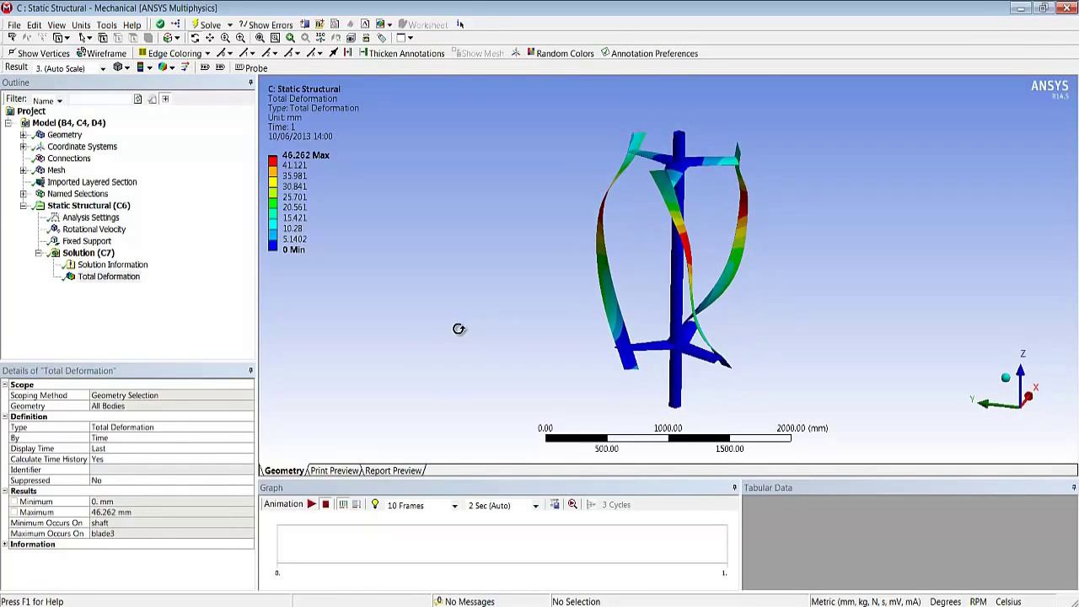
{"action": "left_click", "coordinate": [493, 606]}
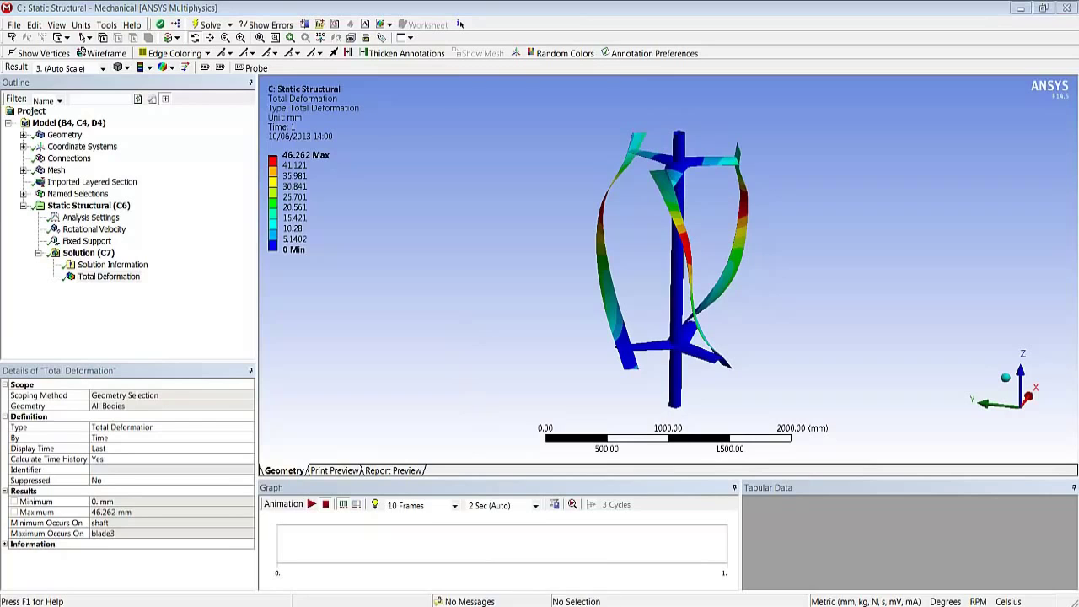
{"action": "left_click", "coordinate": [493, 594]}
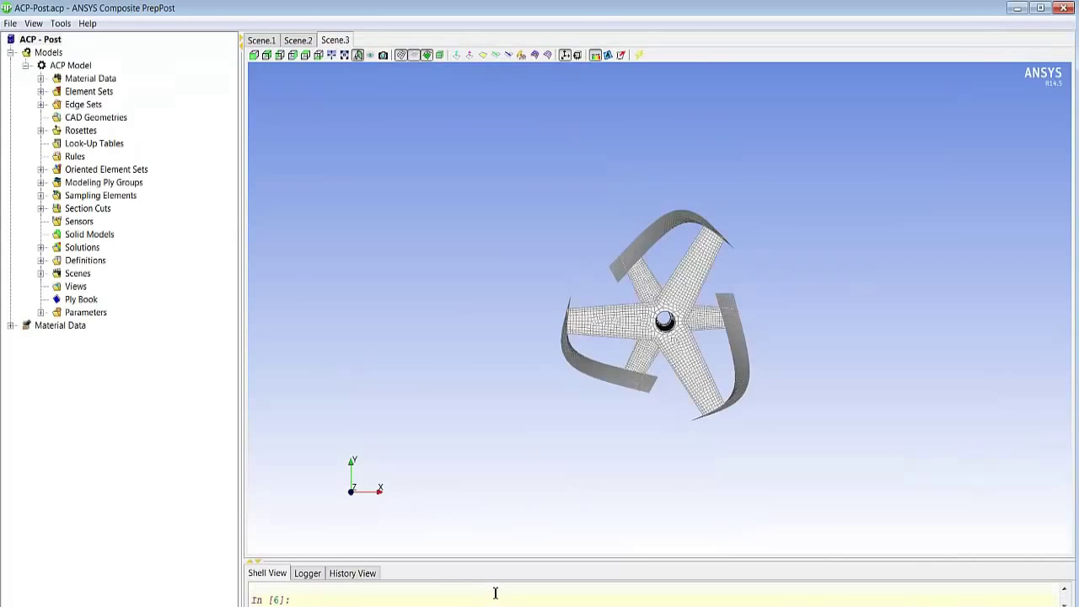
Zoom toward the blade hub and check FailureCriteria.1 lists Max Strain, Max Stress, Puck and LaRC.
{"action": "left_click_drag", "start_coordinate": [633, 429], "coordinate": [637, 393]}
{"action": "right_click_drag", "start_coordinate": [636, 393], "coordinate": [602, 202]}
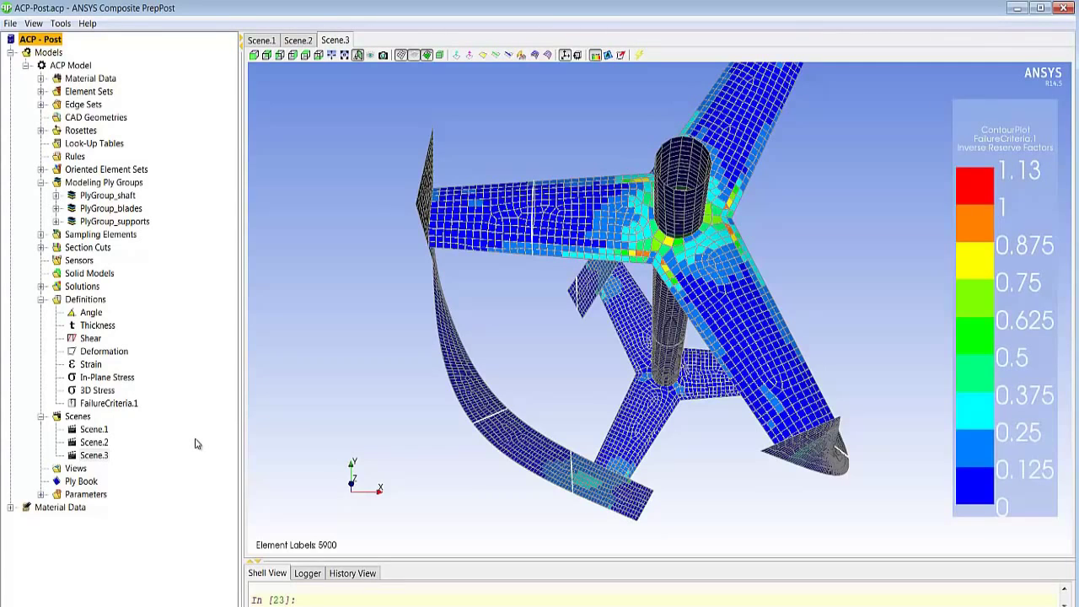
{"action": "right_click", "coordinate": [126, 405]}
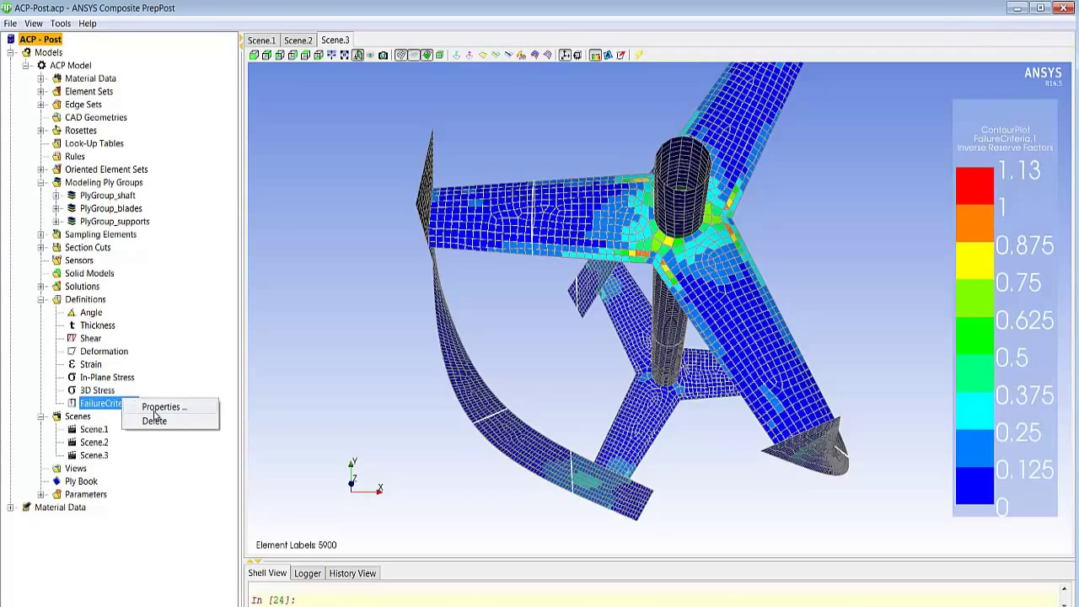
{"action": "left_click", "coordinate": [157, 408]}
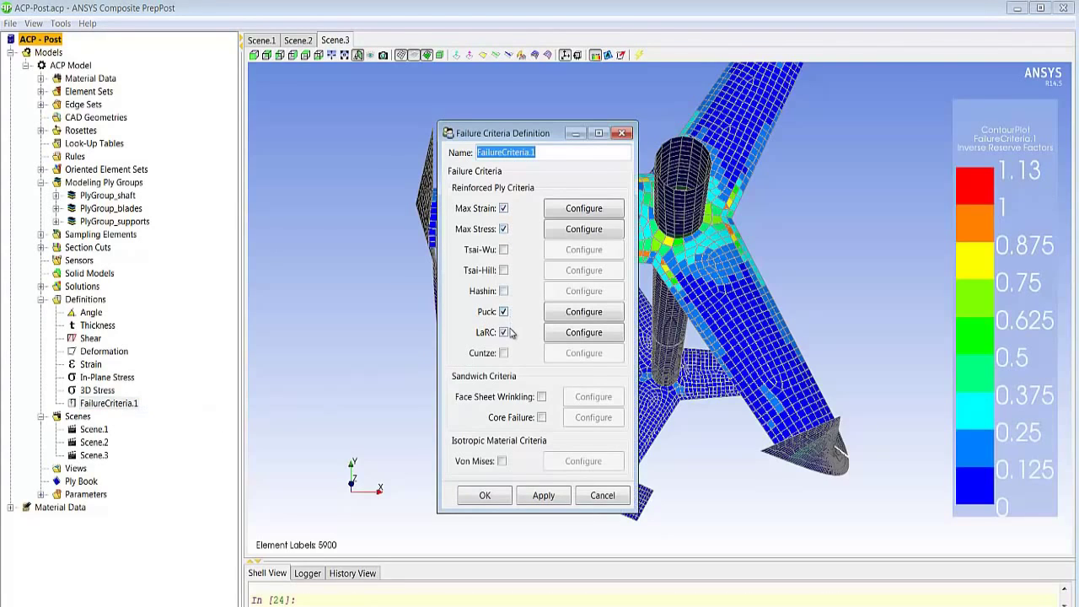
{"action": "left_click", "coordinate": [493, 498]}
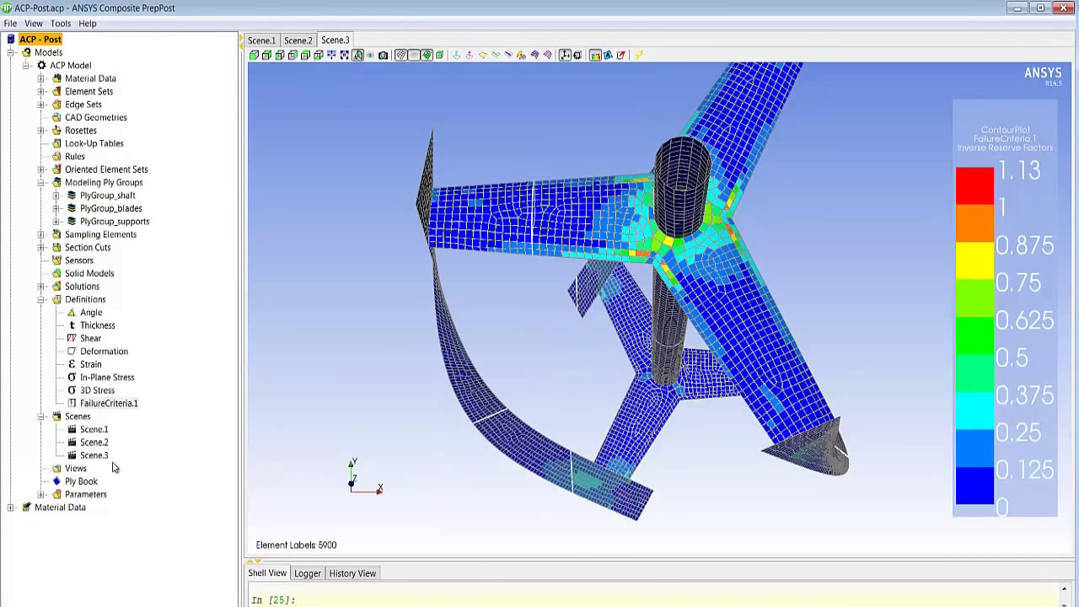
Enable Failure Mode Plot Show in Scene.3's Contour Plot settings and zoom in on the labels.
{"action": "right_click", "coordinate": [101, 460]}
{"action": "left_click", "coordinate": [124, 460]}
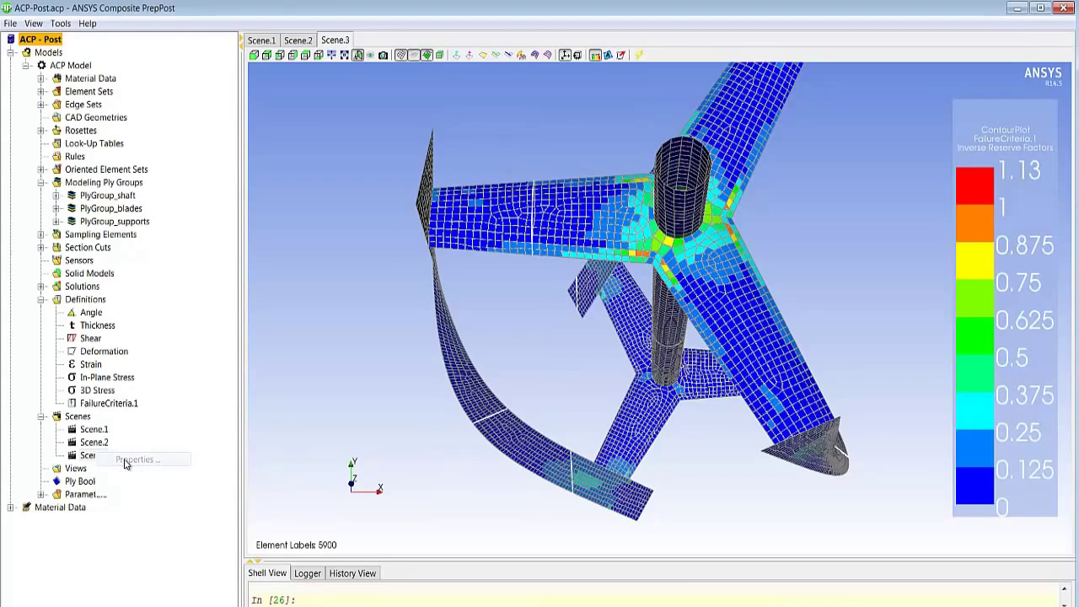
{"action": "left_click", "coordinate": [466, 99]}
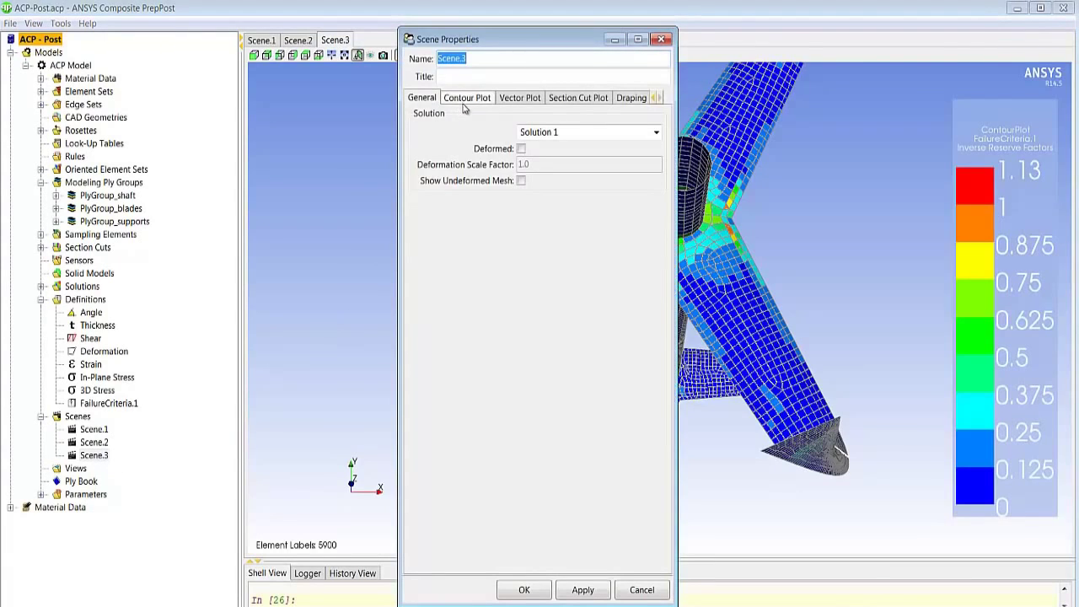
{"action": "left_click", "coordinate": [449, 487]}
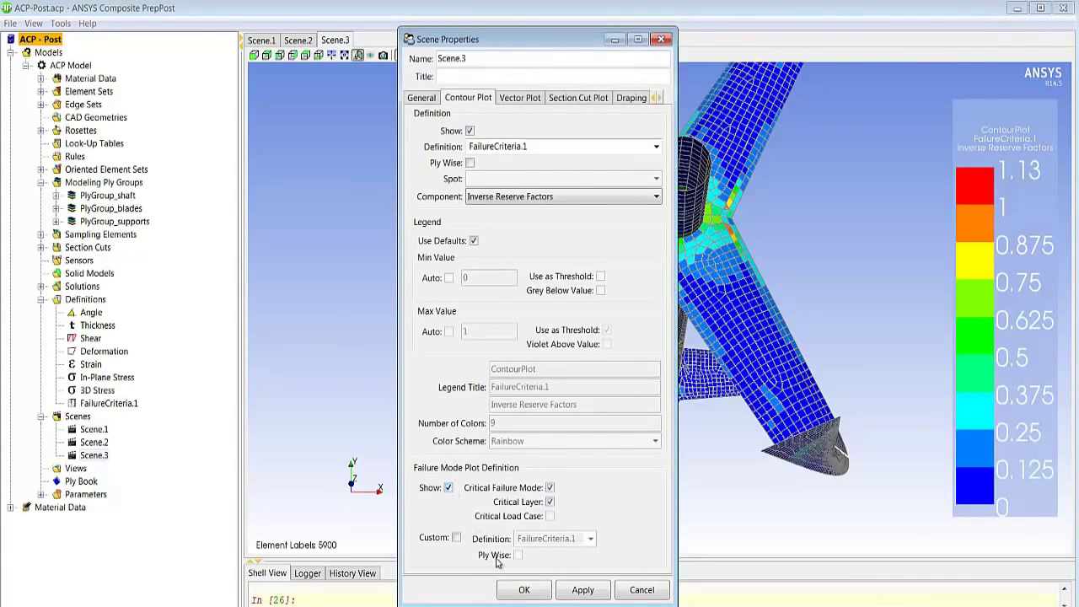
{"action": "left_click", "coordinate": [536, 590]}
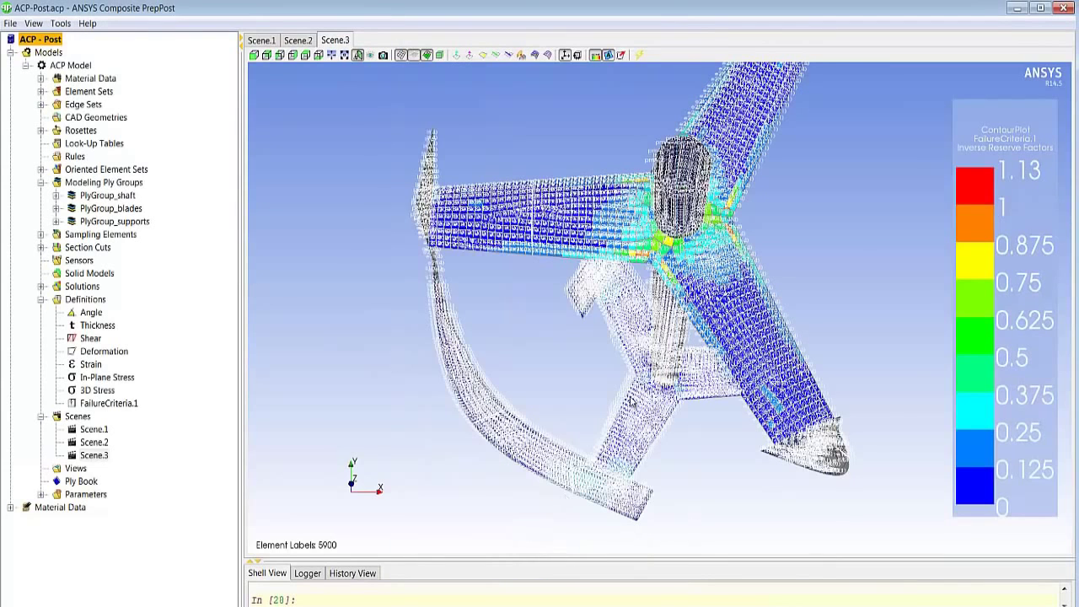
{"action": "scroll", "coordinate": [657, 216], "scroll_direction": "up", "scroll_amount": 10}
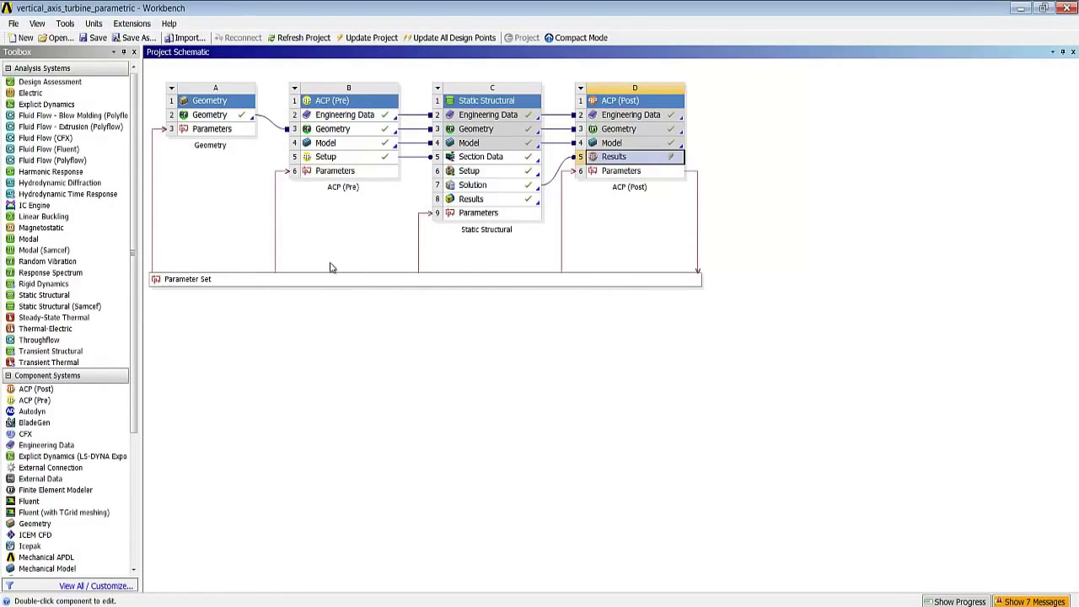
Enter 130 as the blade_width value in the Parameter Set, then run Update Project.
{"action": "double_click", "coordinate": [338, 281]}
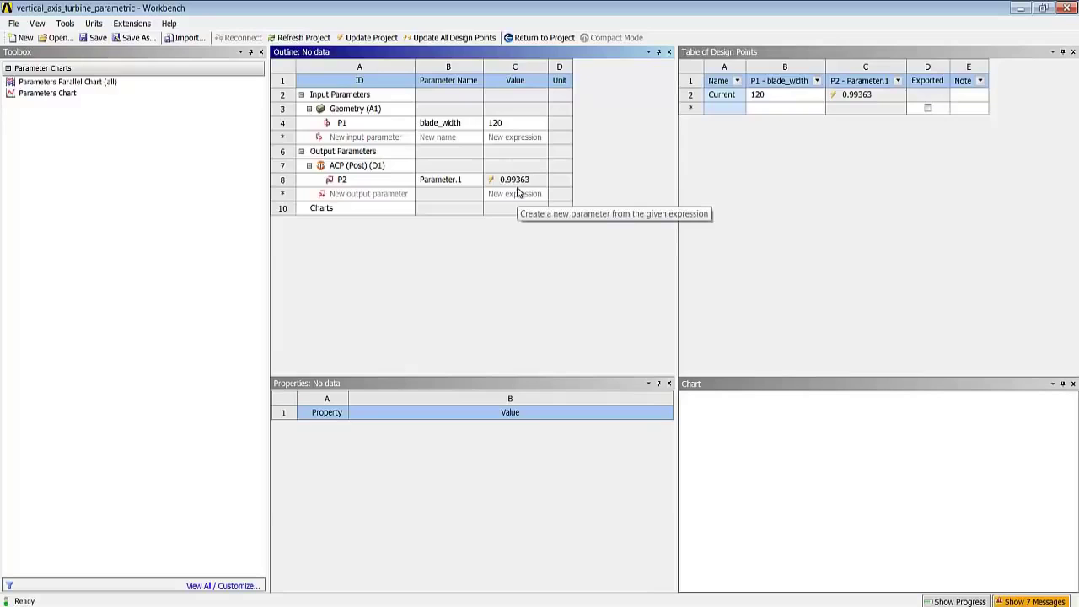
{"action": "left_click", "coordinate": [530, 123]}
{"action": "type", "text": "13"}
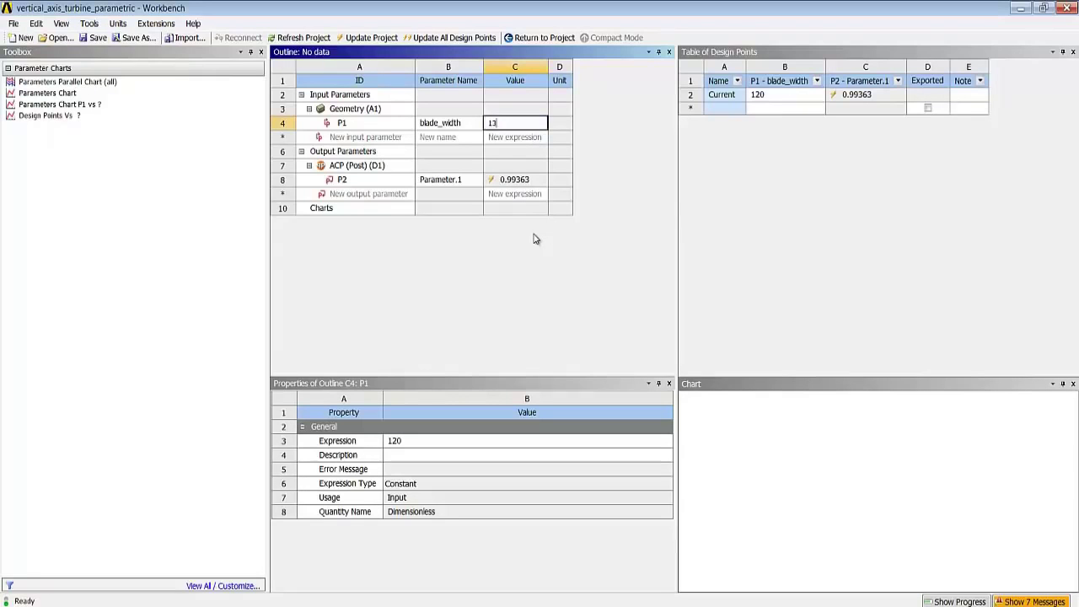
{"action": "type", "text": "0"}
{"action": "key", "text": "Return"}
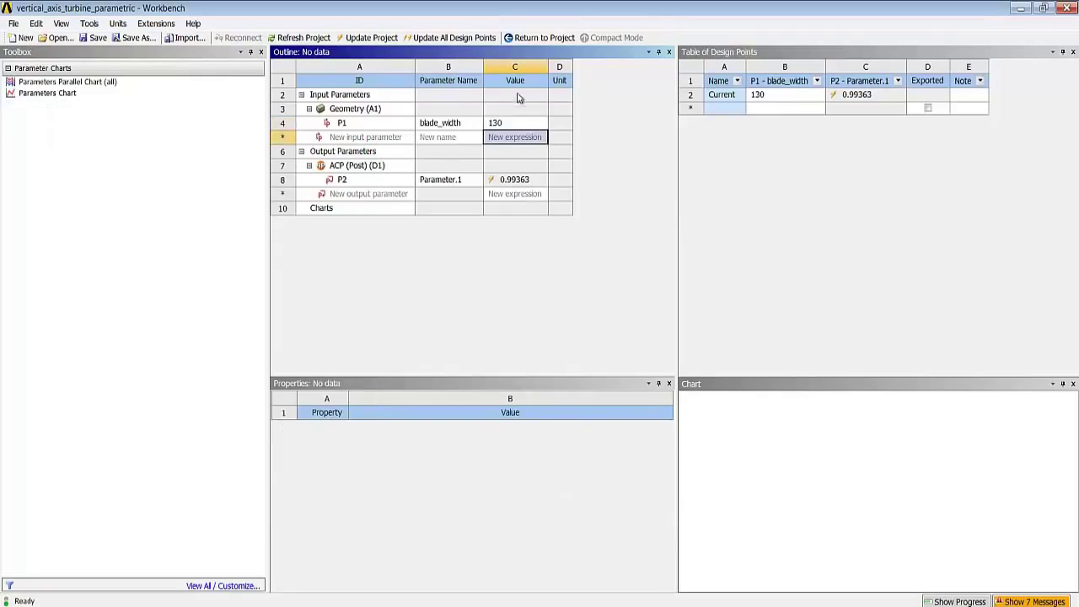
{"action": "left_click", "coordinate": [530, 38]}
{"action": "left_click", "coordinate": [371, 38]}
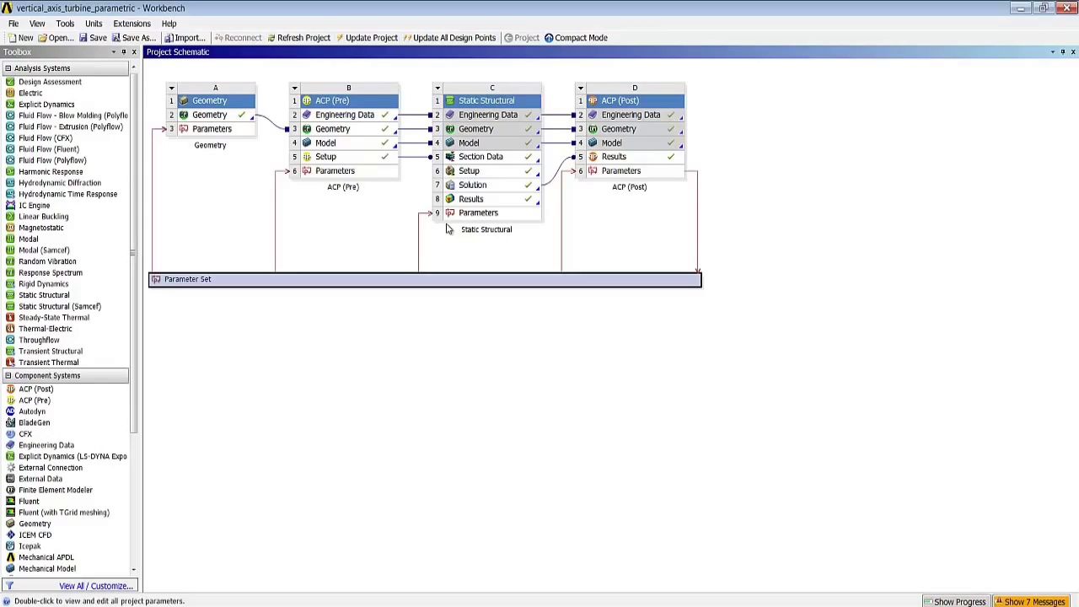
In ACP-Post, rotate and zoom in on the updated failure contour plot of the turbine.
{"action": "left_click", "coordinate": [589, 592]}
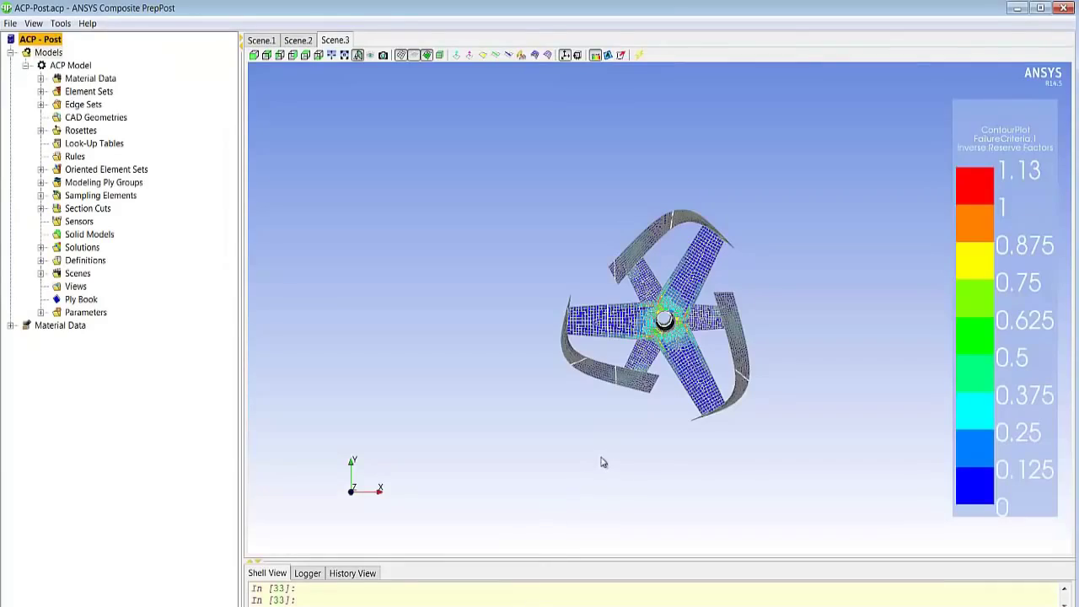
{"action": "left_click_drag", "start_coordinate": [621, 400], "coordinate": [632, 377]}
{"action": "right_click_drag", "start_coordinate": [649, 397], "coordinate": [651, 197]}
{"action": "left_click_drag", "start_coordinate": [651, 196], "coordinate": [582, 202]}
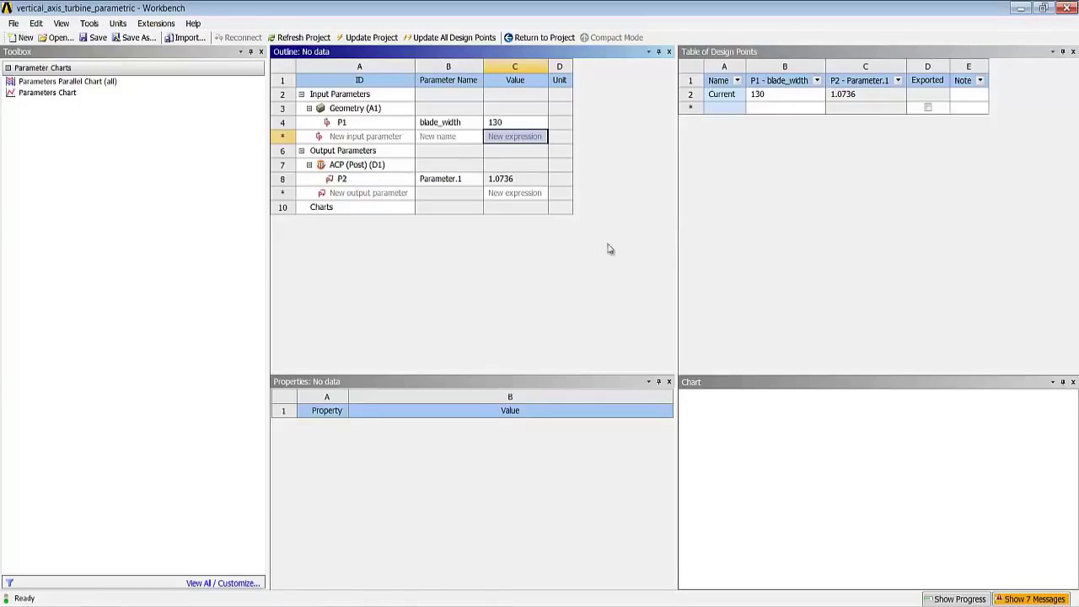
Widen the Table of Design Points pane by moving the Outline splitter left.
{"action": "left_click", "coordinate": [676, 246]}
{"action": "left_click_drag", "start_coordinate": [676, 246], "coordinate": [580, 246]}
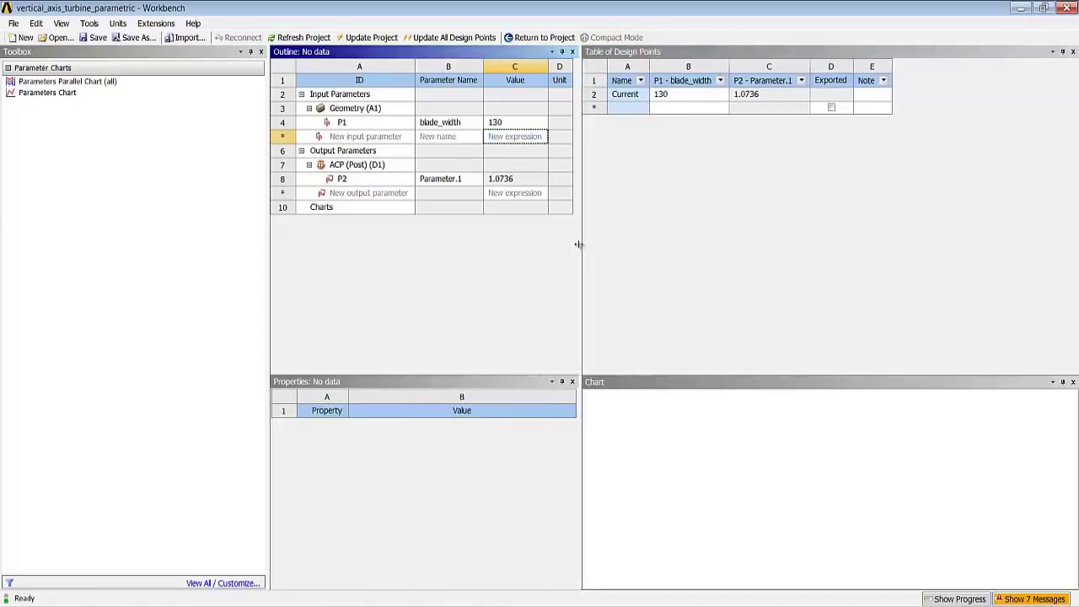